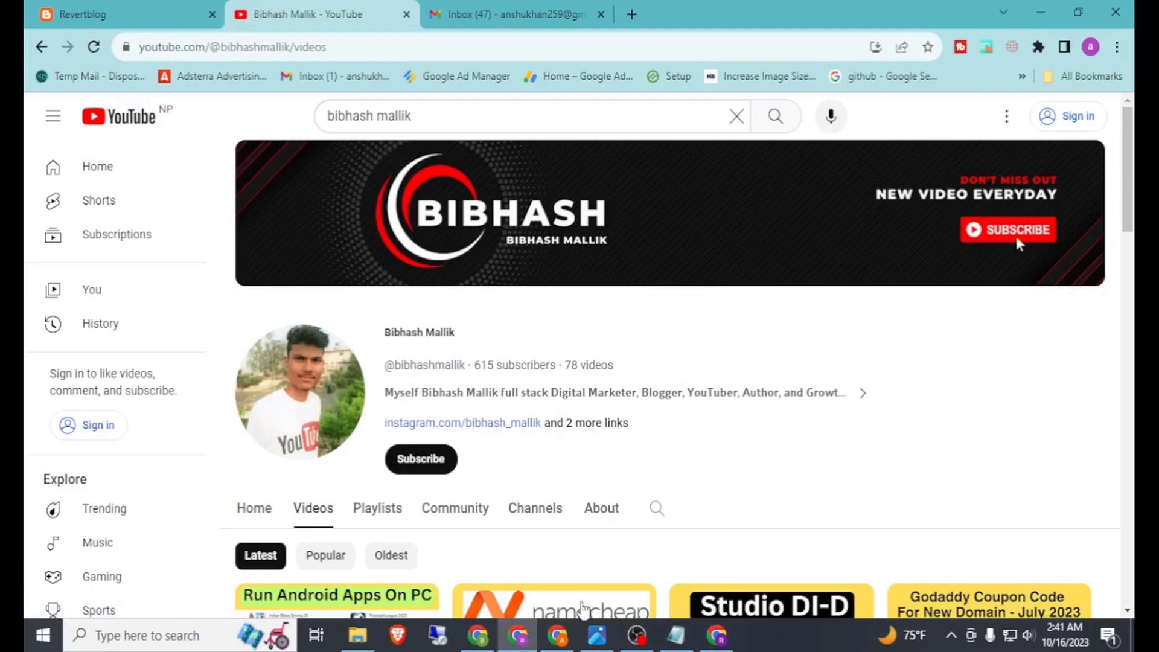
Step: Review the Avira Prime 3-month trial page, selecting its address and heading text
click(566, 640)
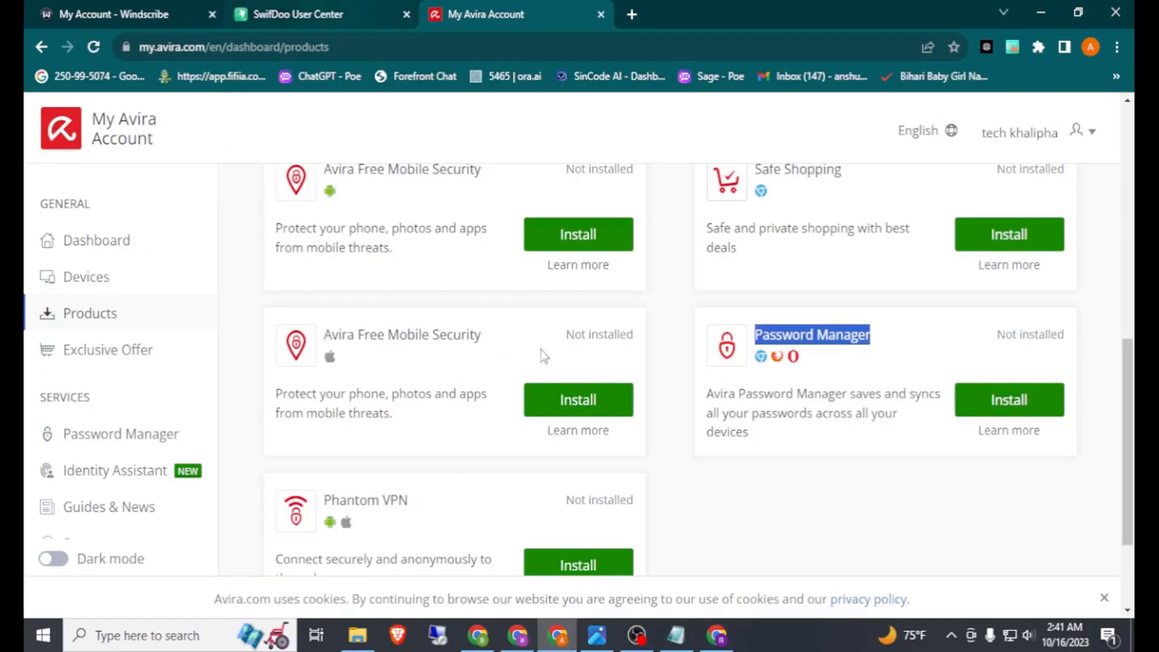
click(717, 635)
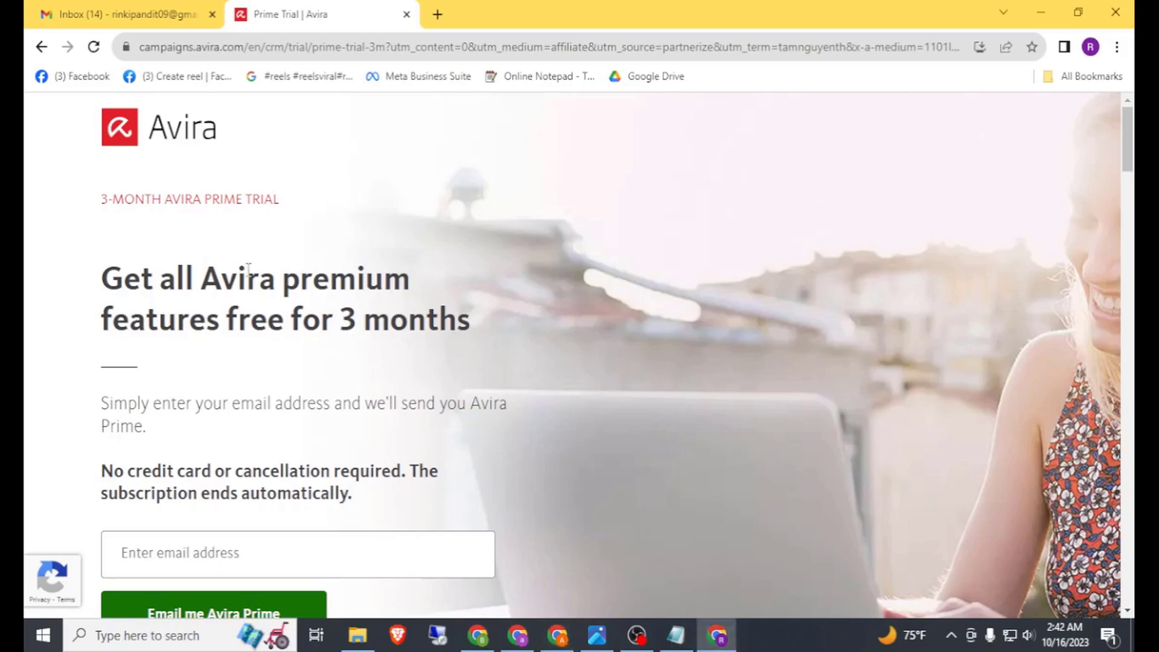
click(445, 53)
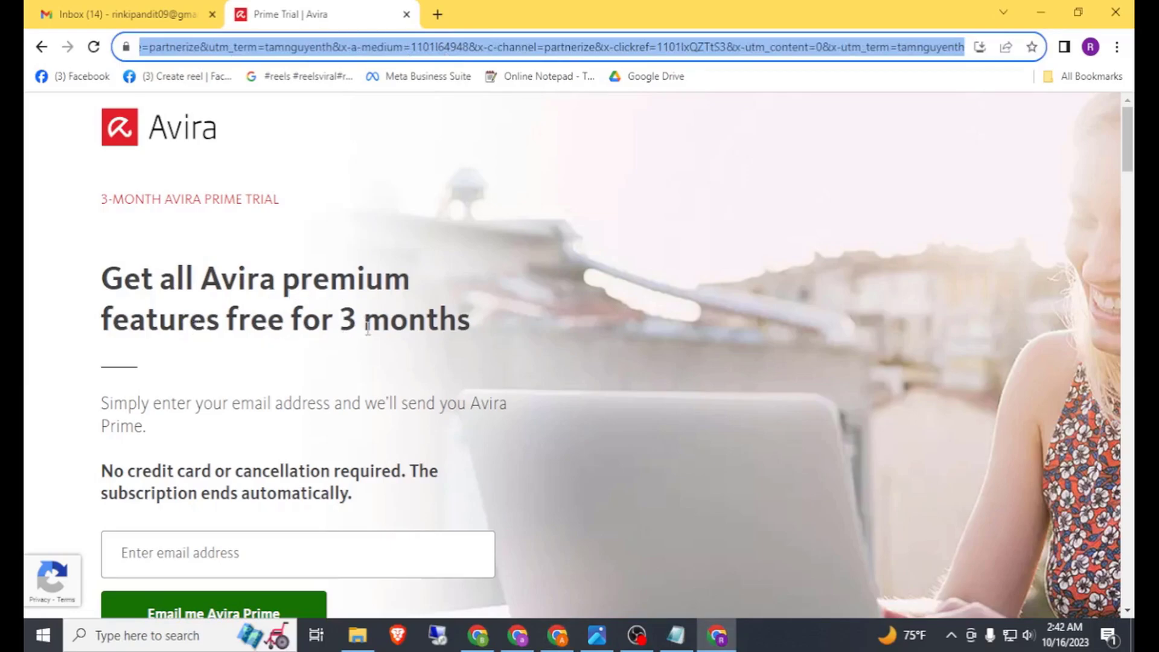
drag(341, 320, 457, 320)
scroll(189, 382, down, 1)
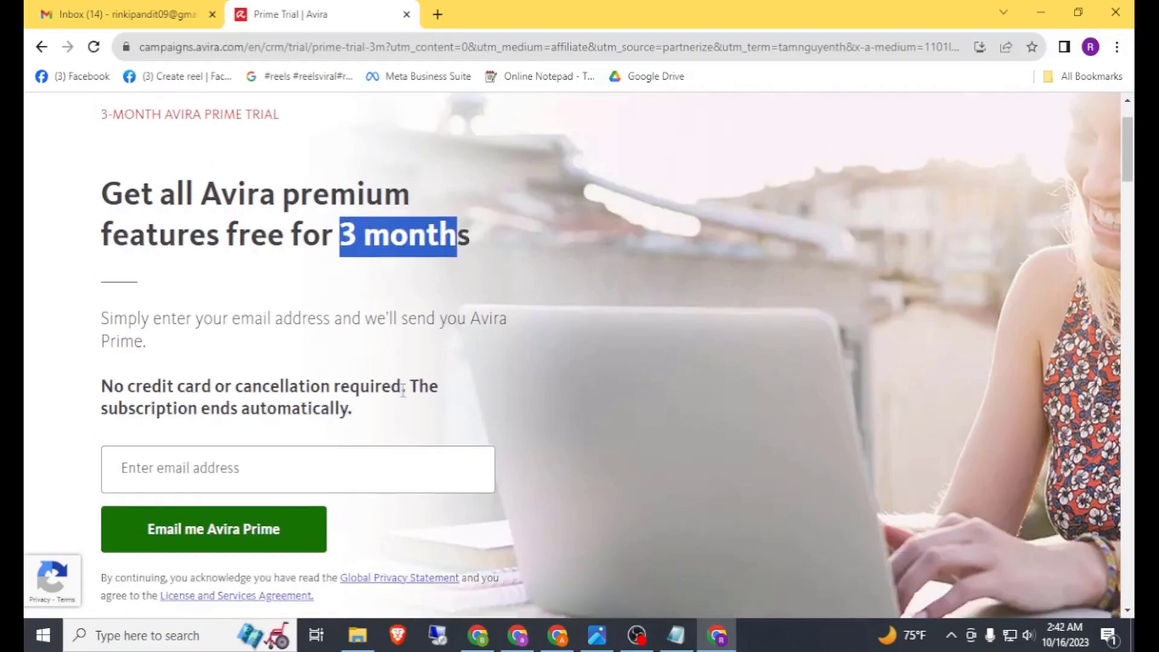
click(481, 436)
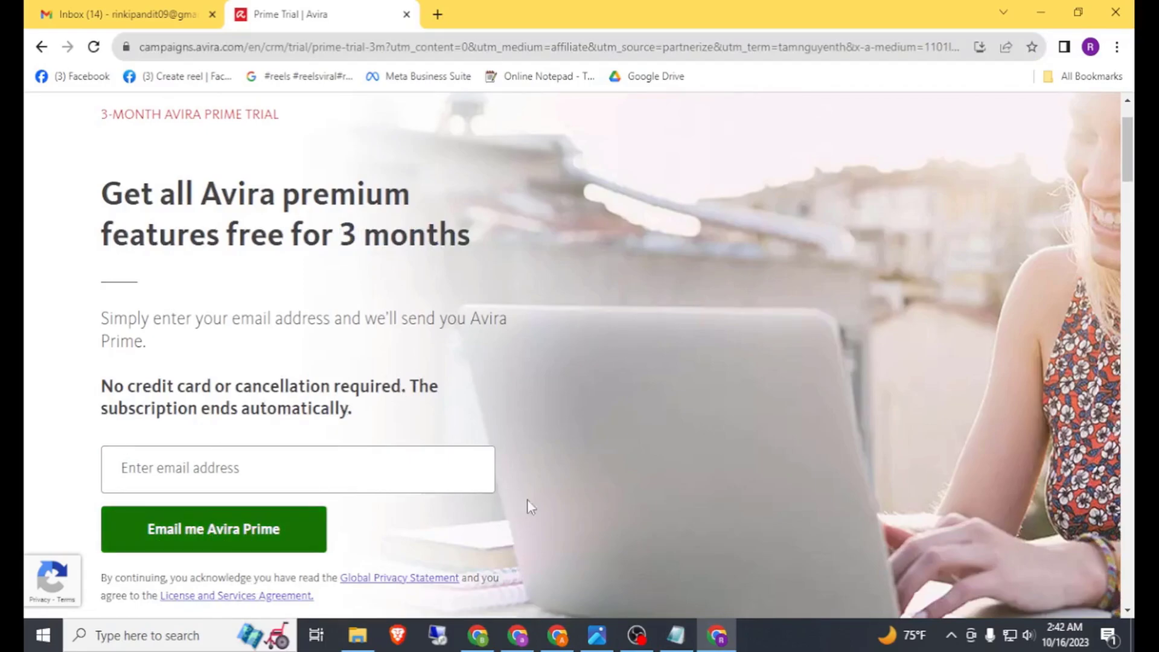
click(557, 635)
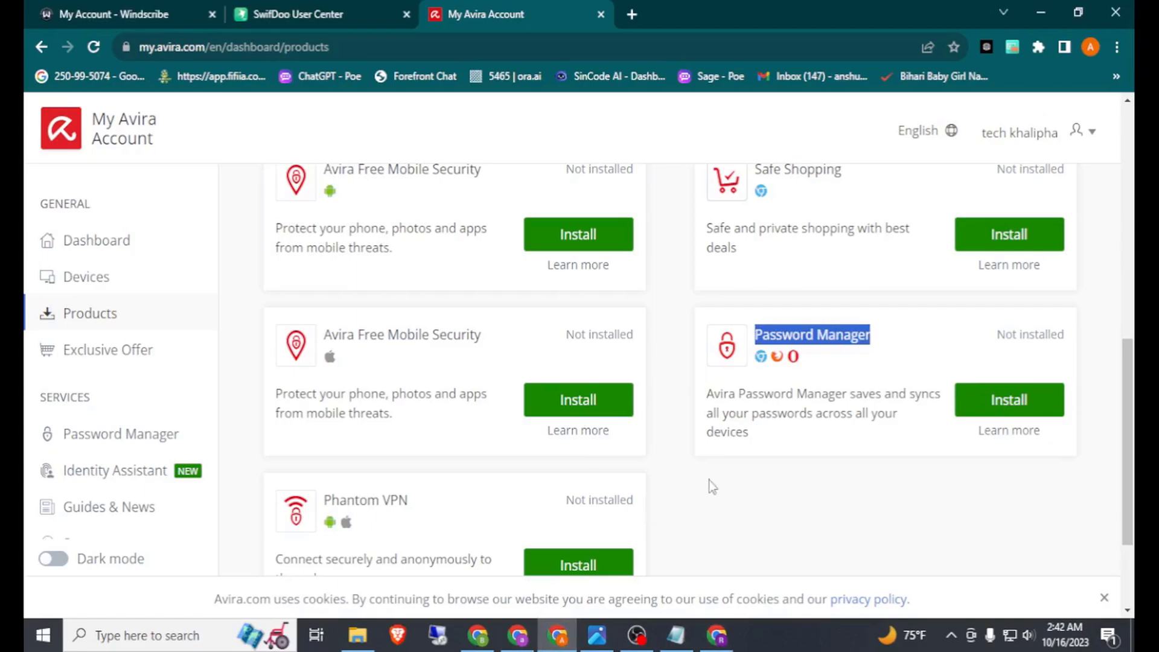
Step: Highlight Avira Prime's Security and Privacy features in its What's included list
scroll(716, 486, up, 8)
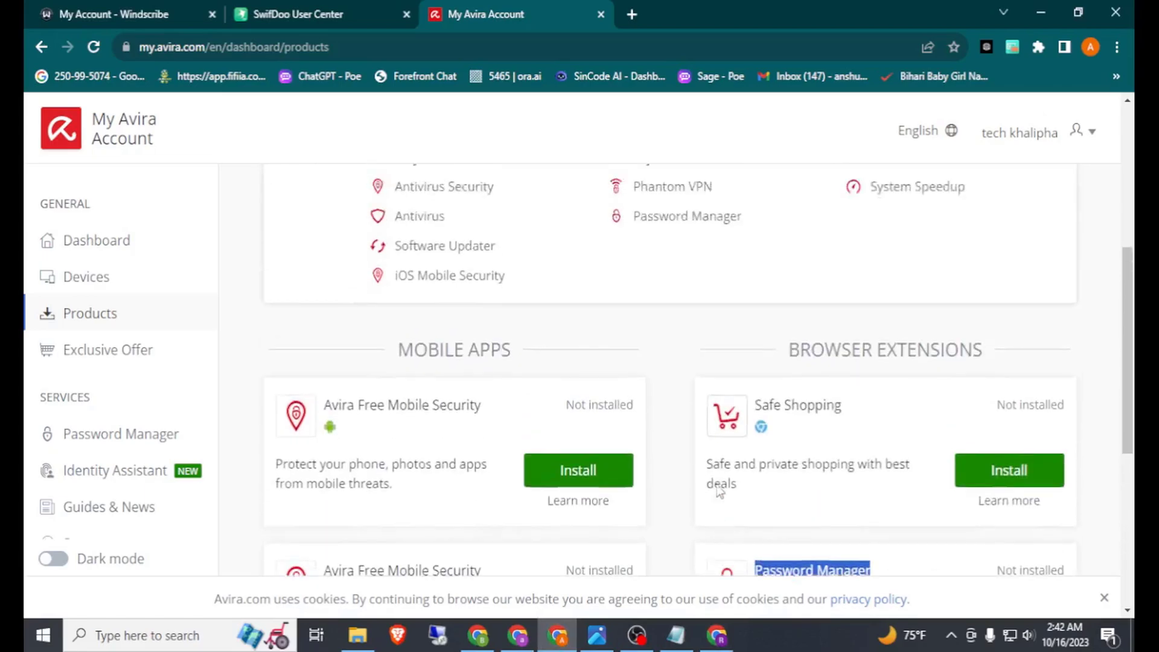
scroll(810, 306, up, 2)
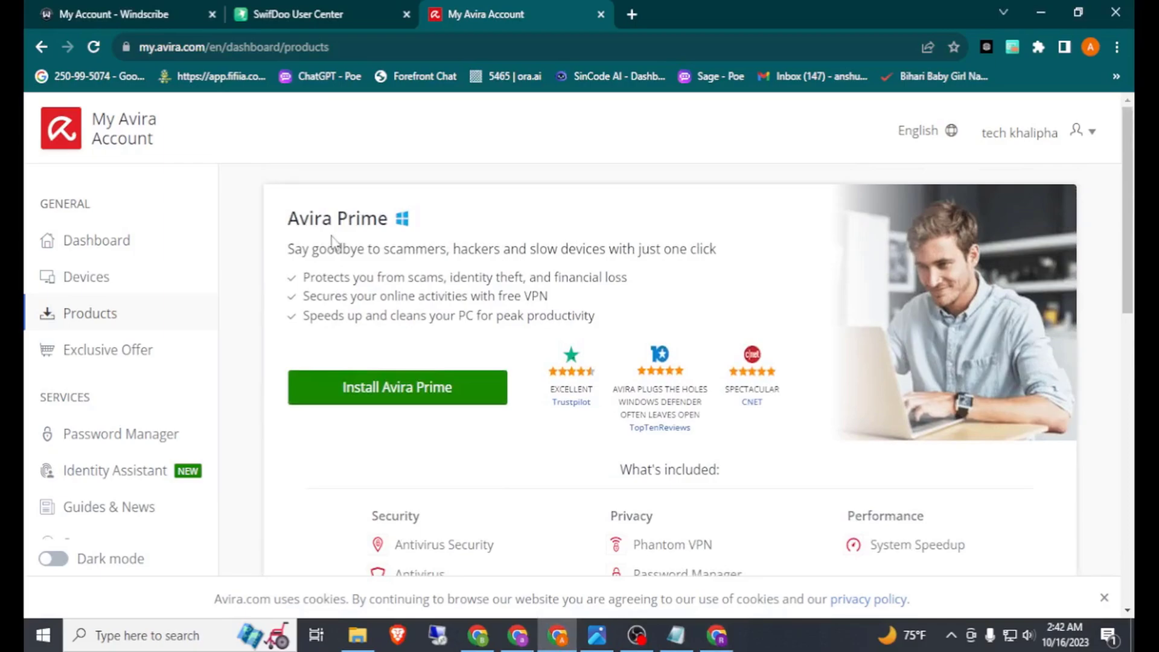
scroll(453, 326, down, 5)
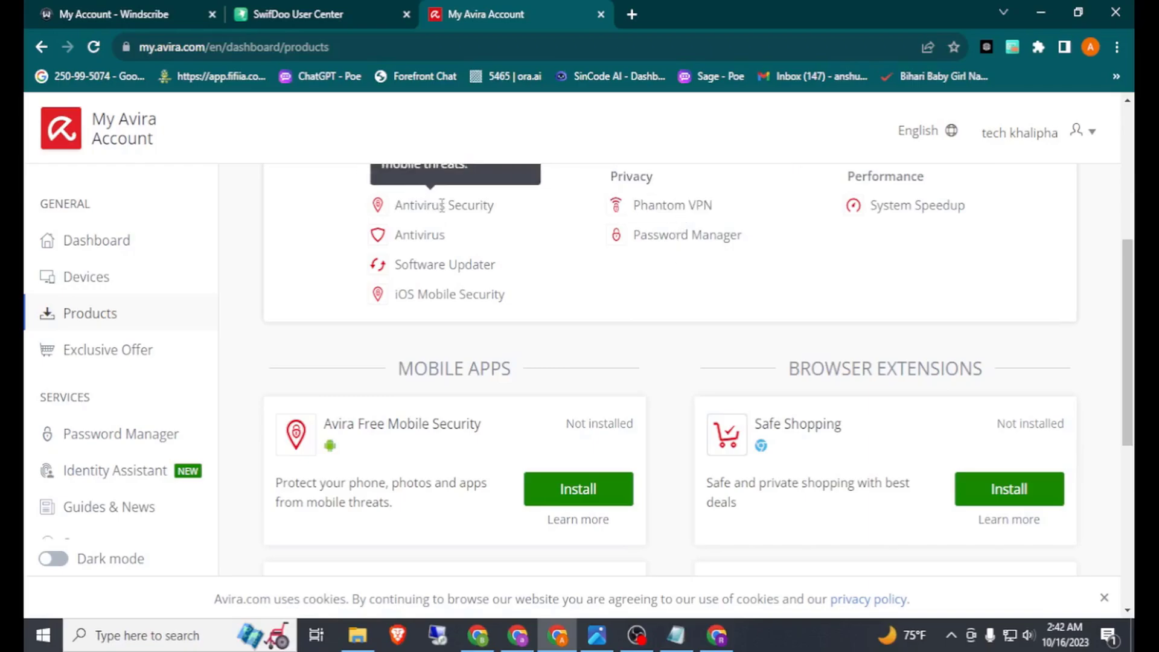
drag(396, 204, 727, 259)
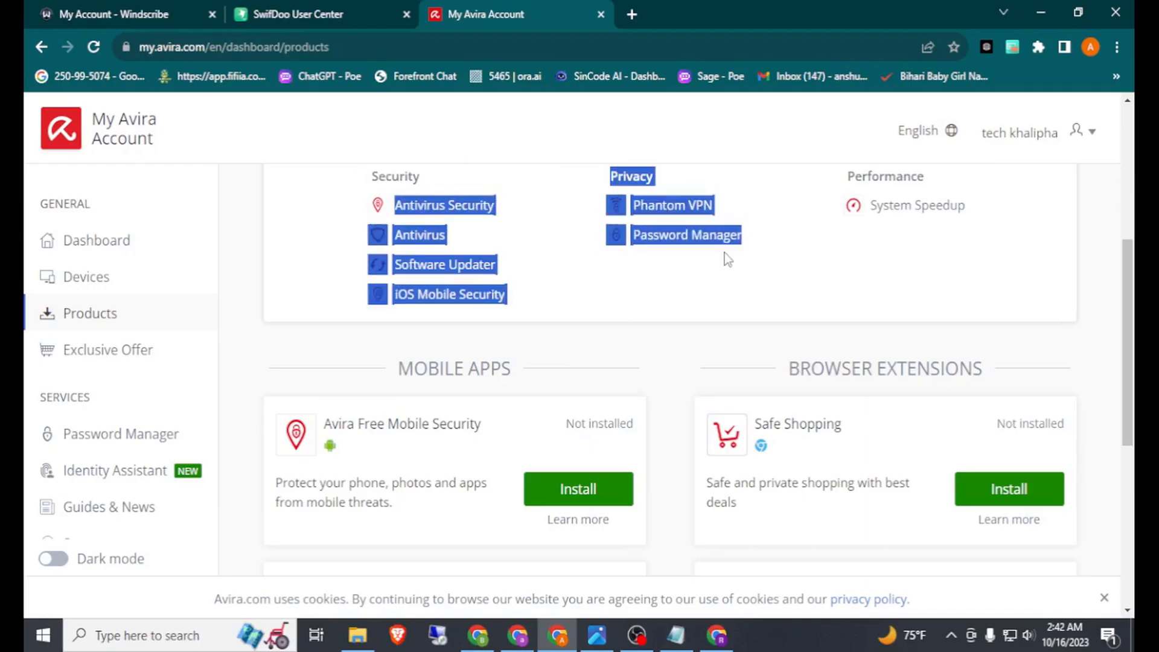
scroll(682, 287, down, 6)
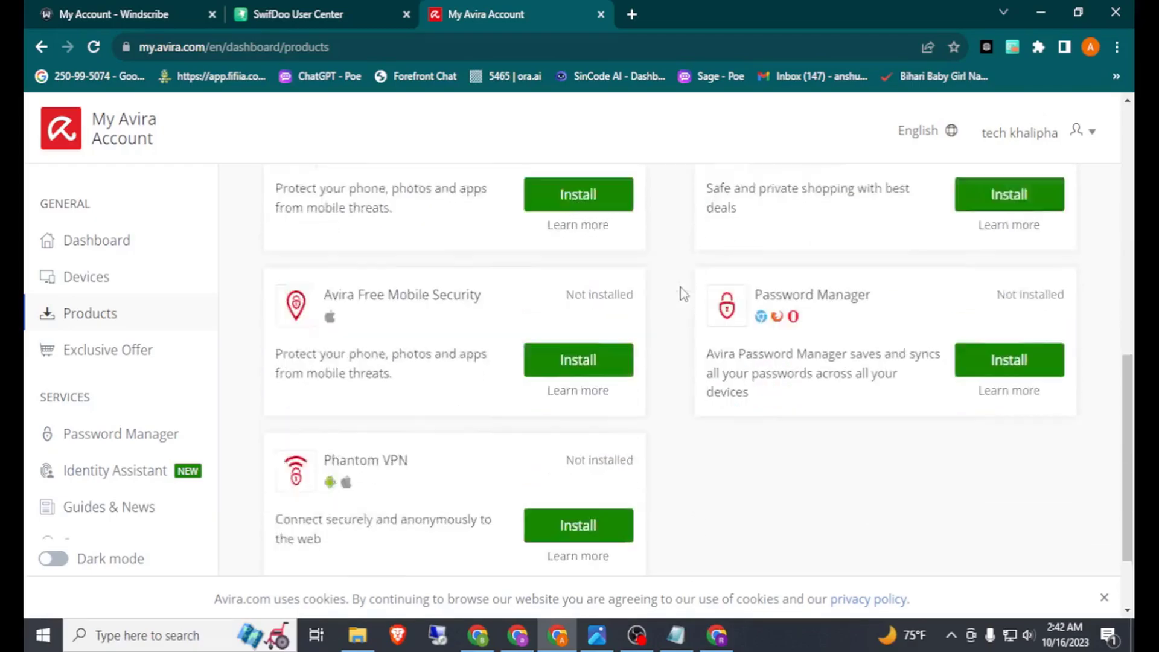
Step: Highlight the From and To validity dates of the SwifDoo PDF for Windows plan
click(349, 3)
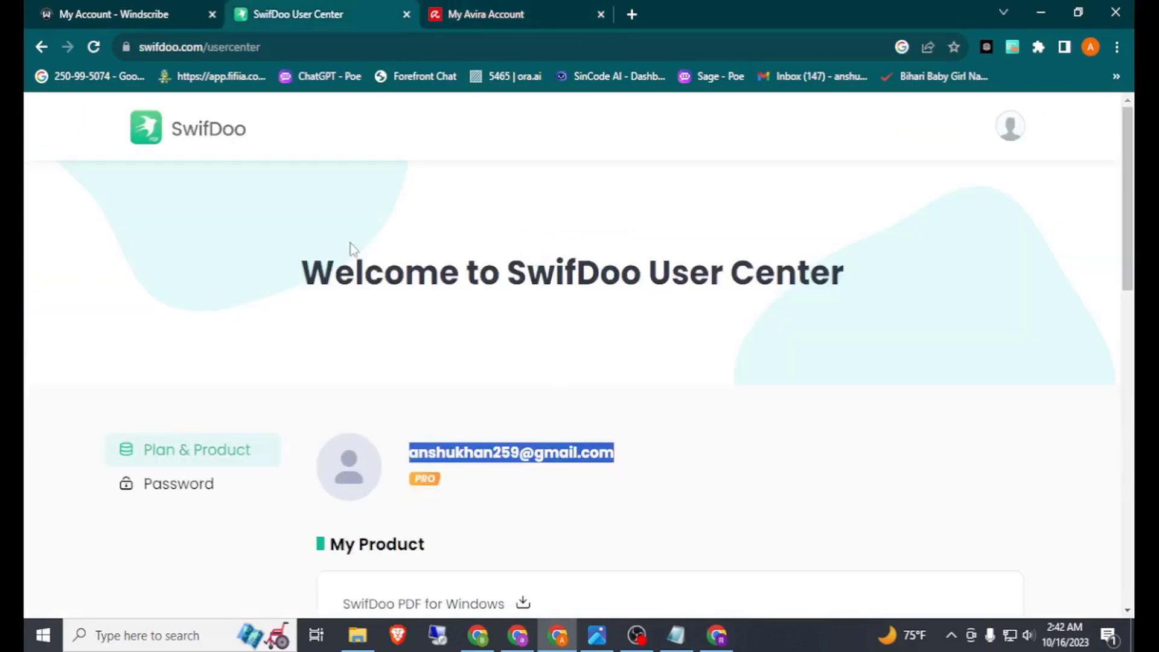
scroll(473, 295, down, 5)
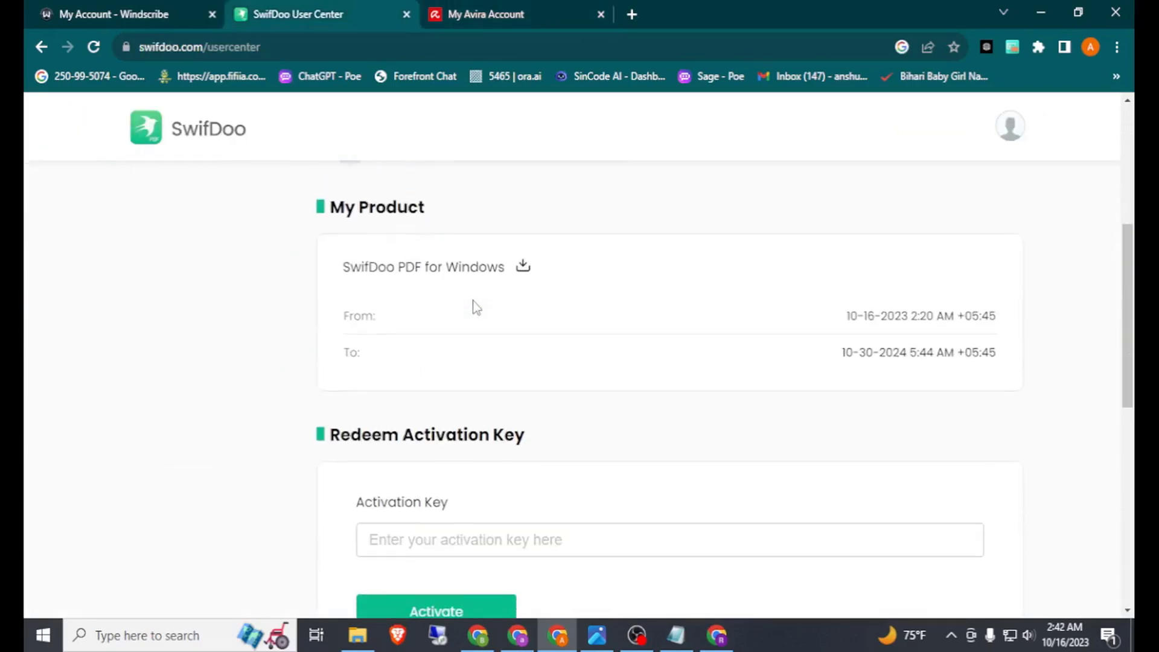
scroll(574, 328, up, 2)
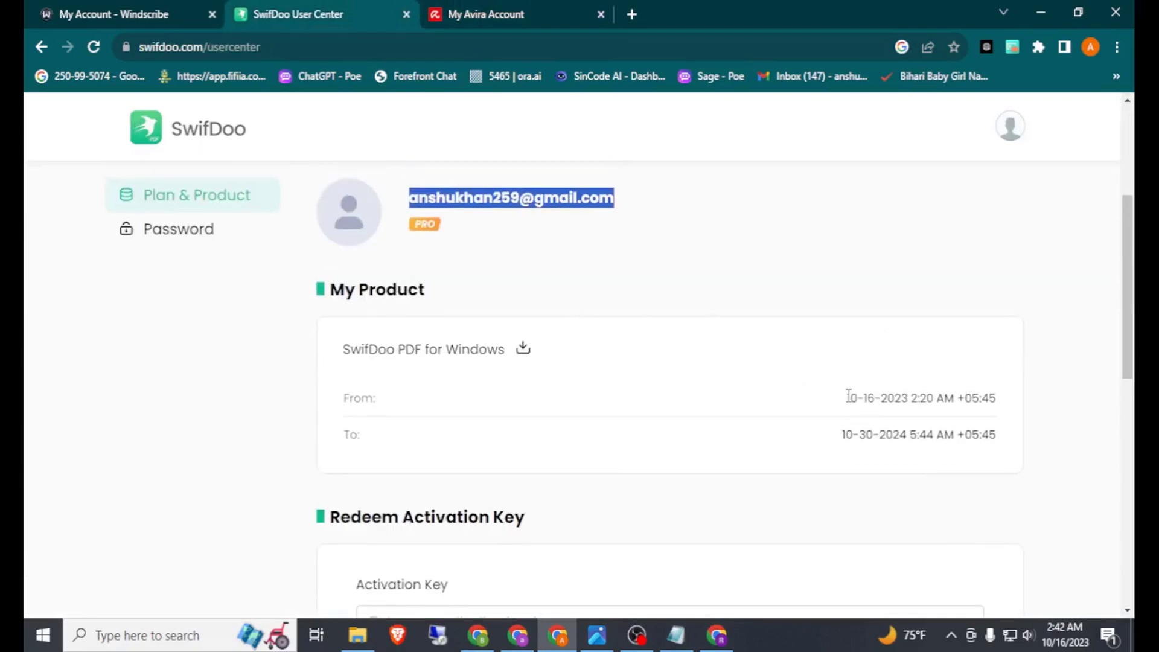
drag(846, 396, 1061, 481)
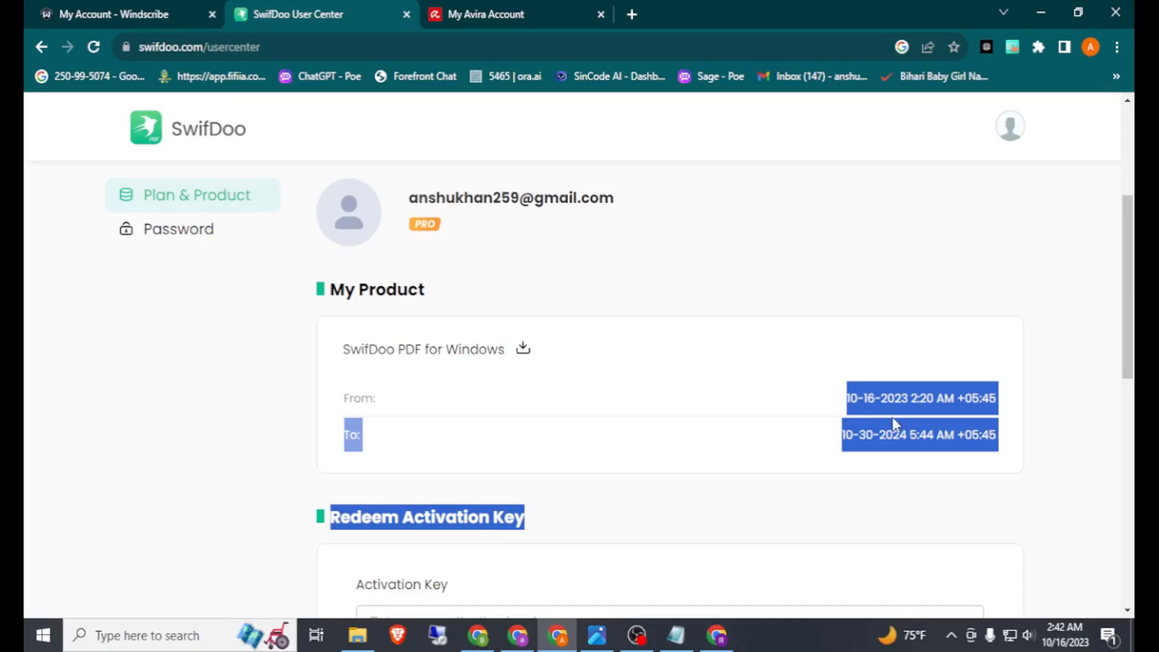
scroll(893, 422, down, 1)
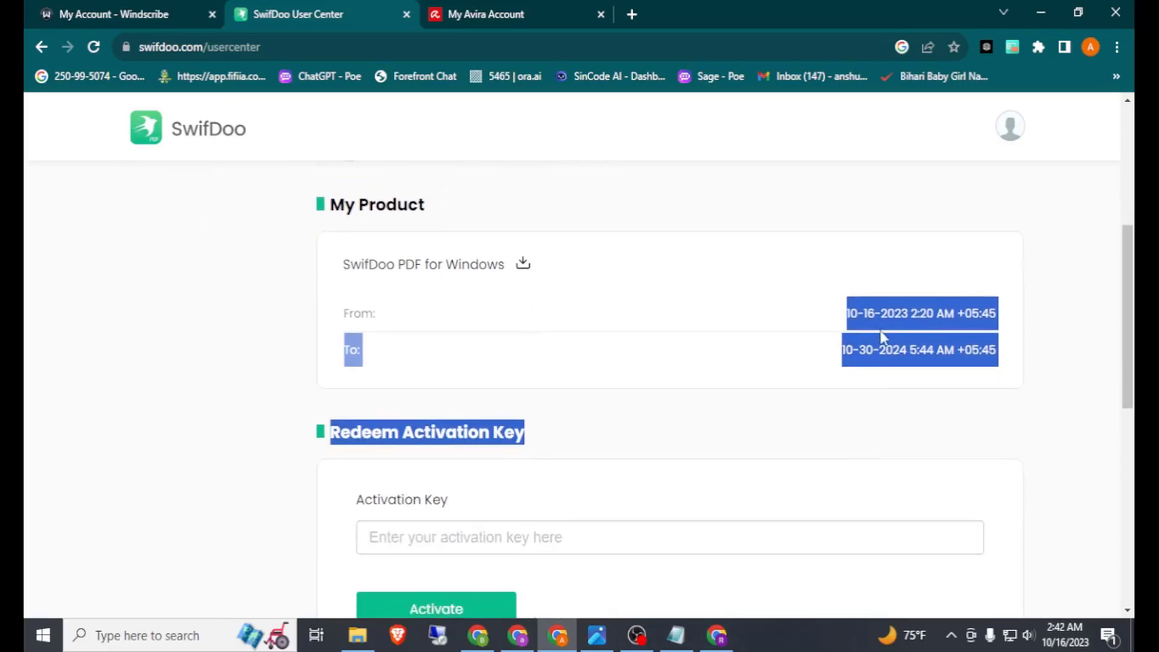
click(54, 14)
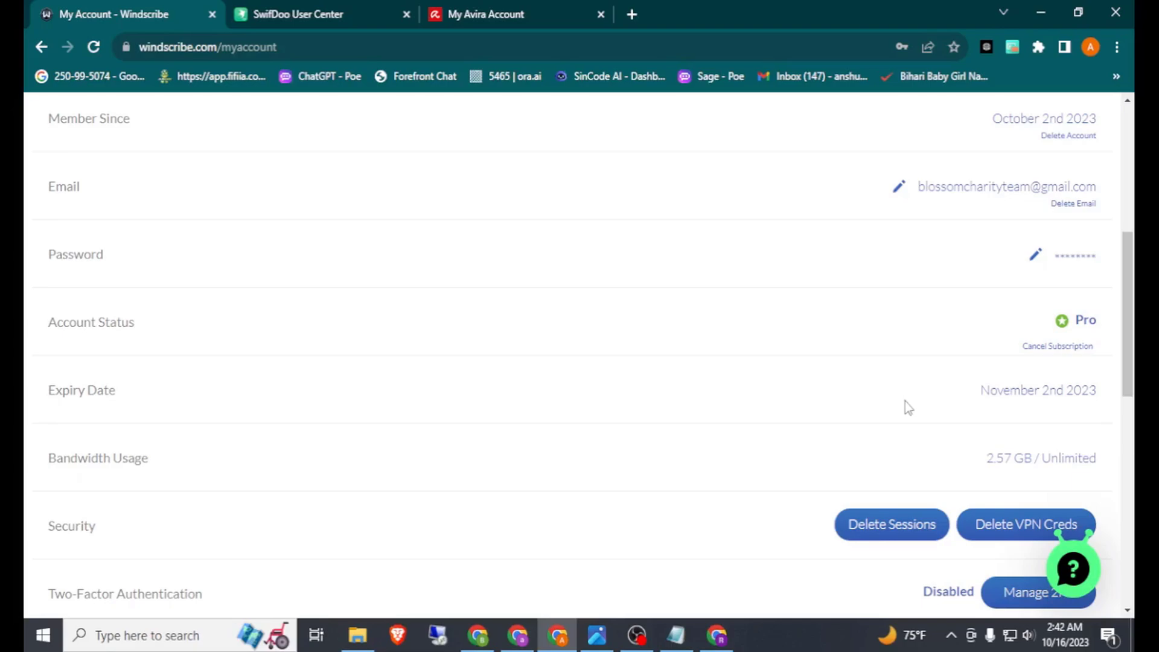
Step: Highlight the YouTube channel's subscriber and video counts, and select the Avira trial page's address
scroll(906, 405, down, 1)
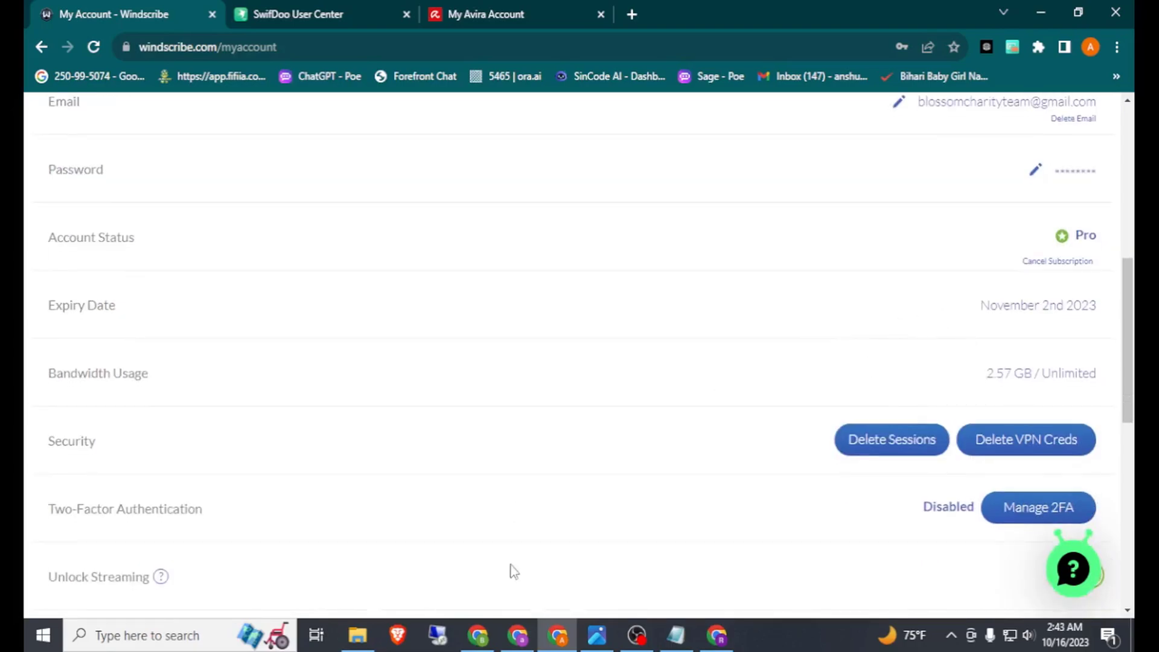
click(518, 635)
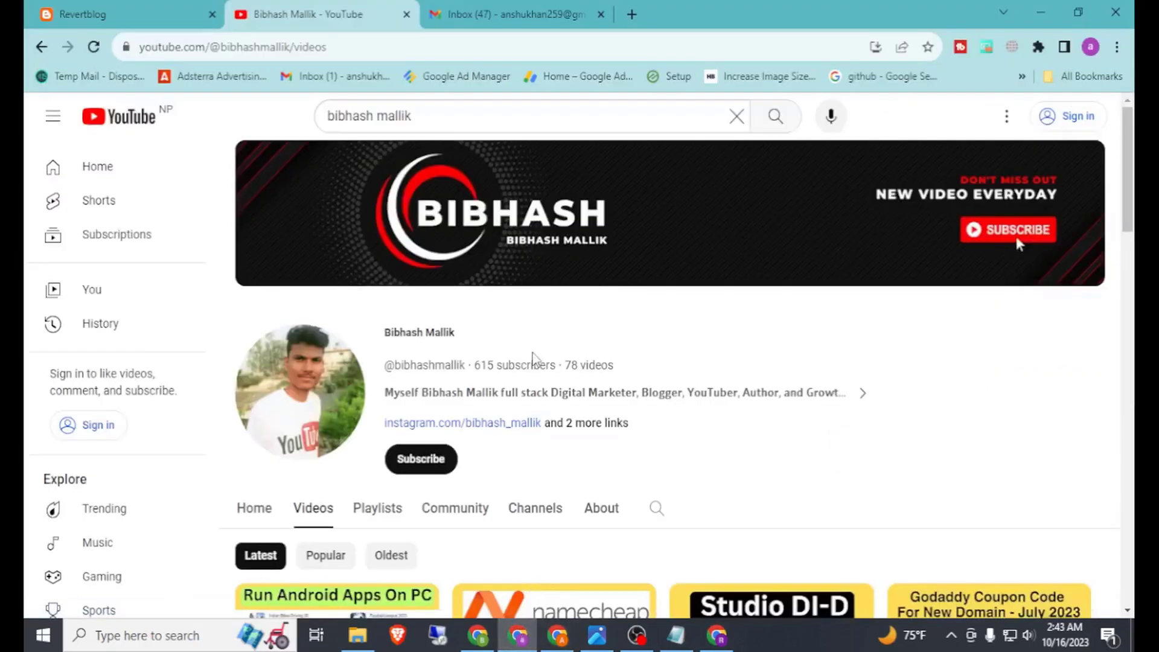
drag(485, 364, 614, 365)
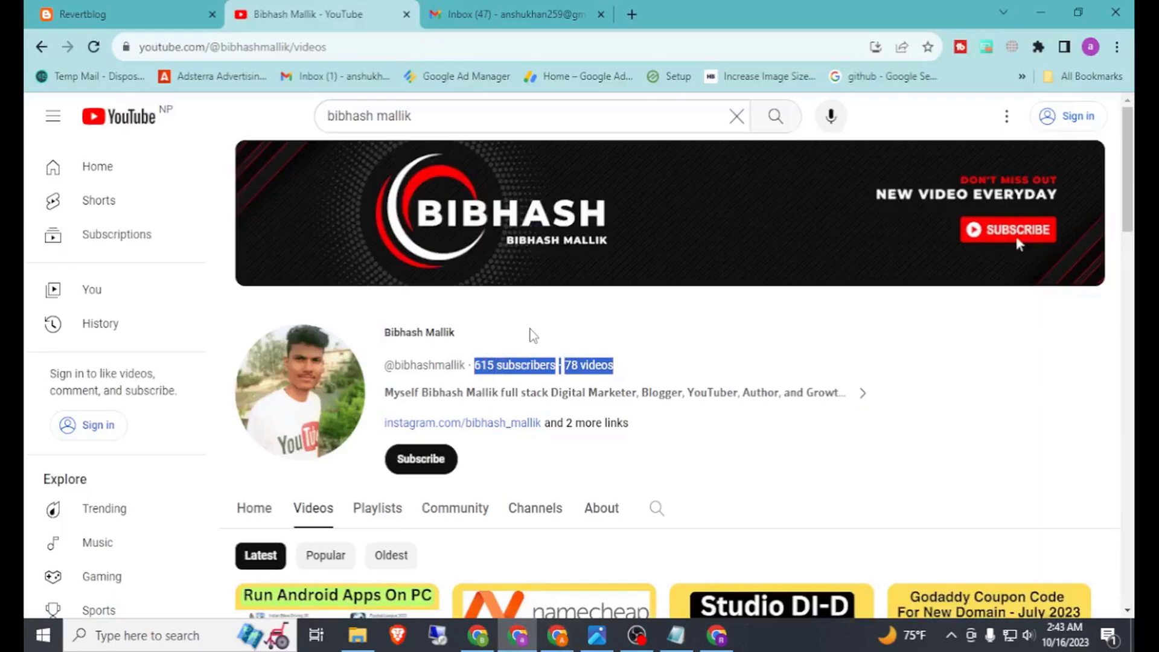
click(717, 635)
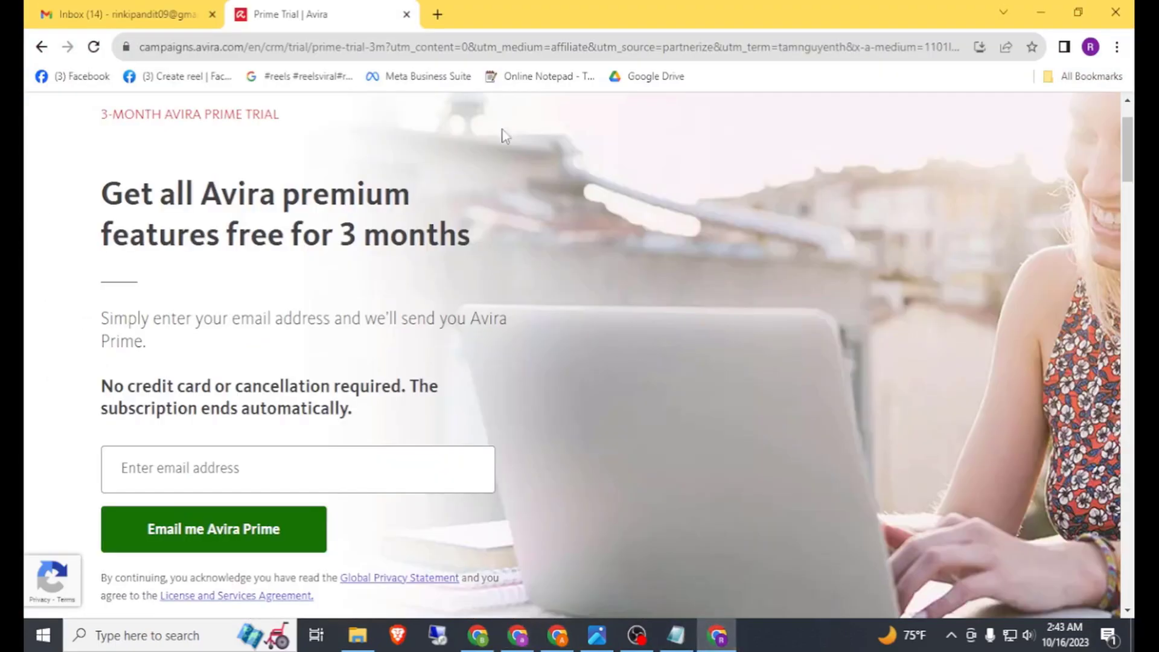
click(484, 51)
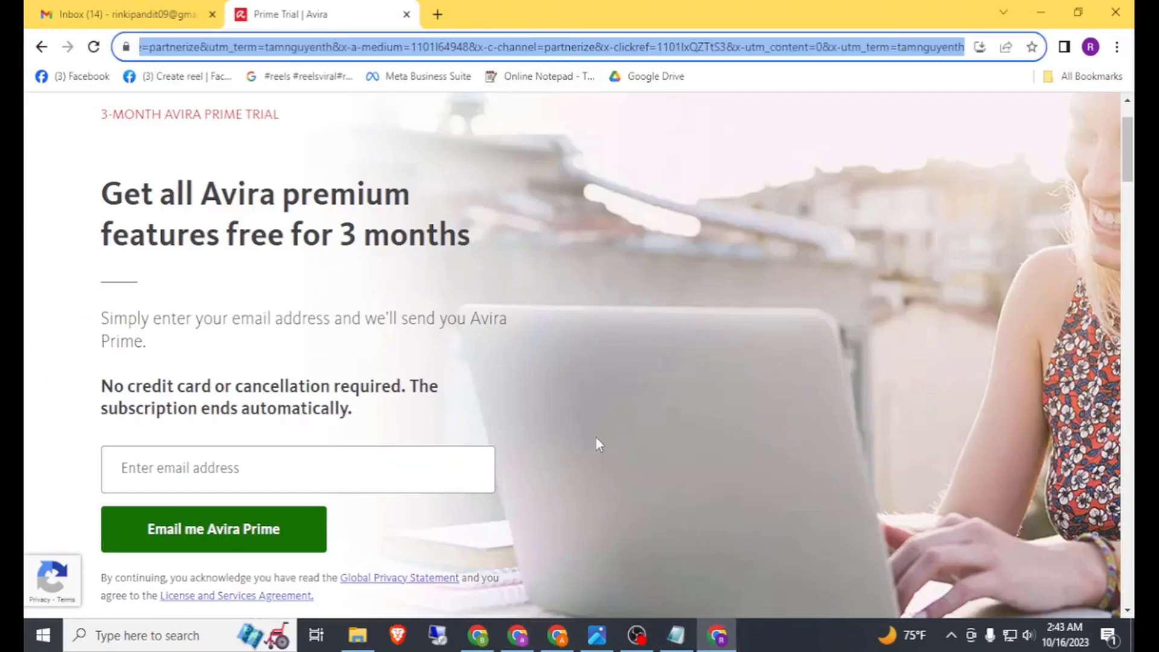
Step: Select the Fastest blog page's web address, then return to the Avira trial window
click(521, 633)
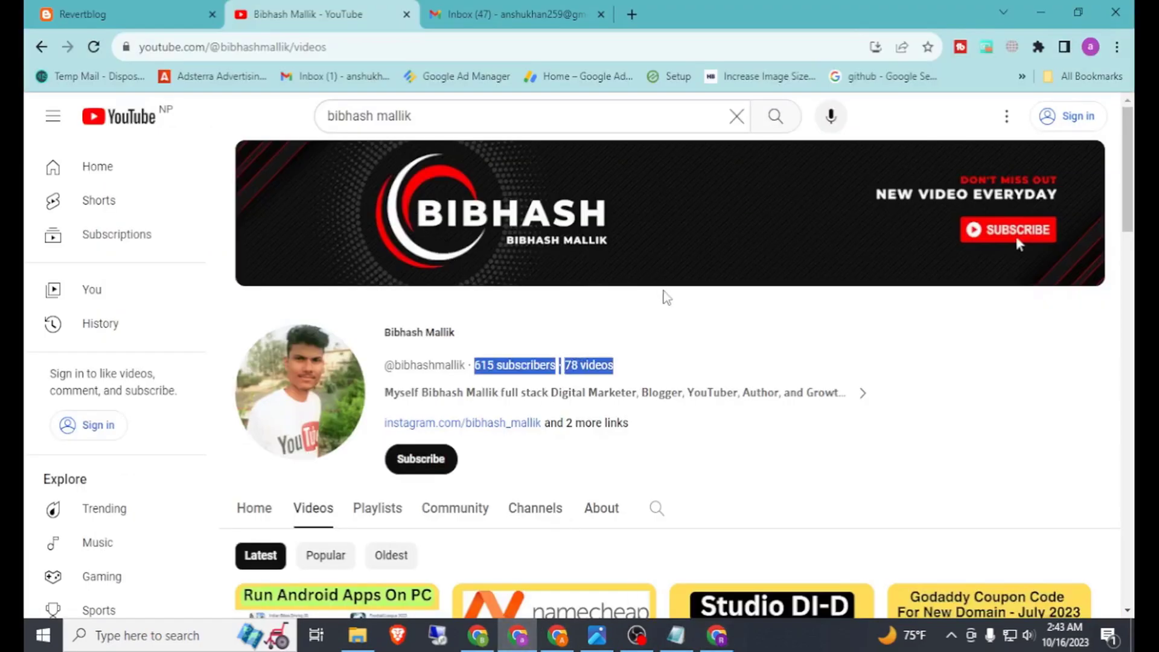
click(72, 8)
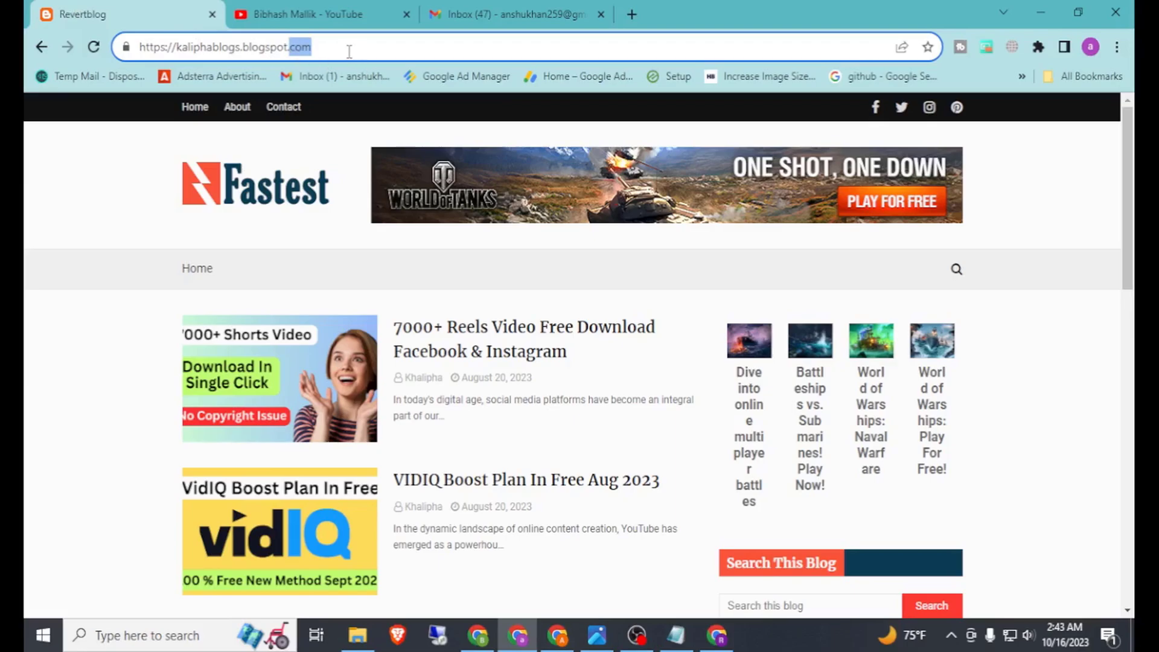
drag(336, 44, 141, 46)
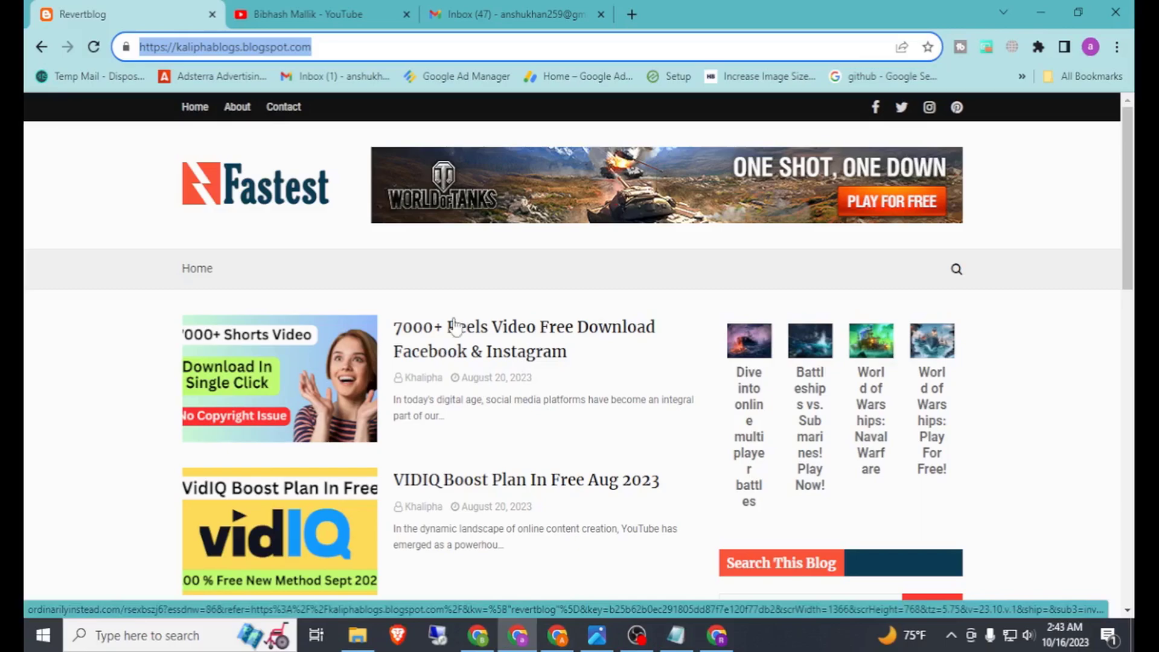
click(720, 638)
click(219, 462)
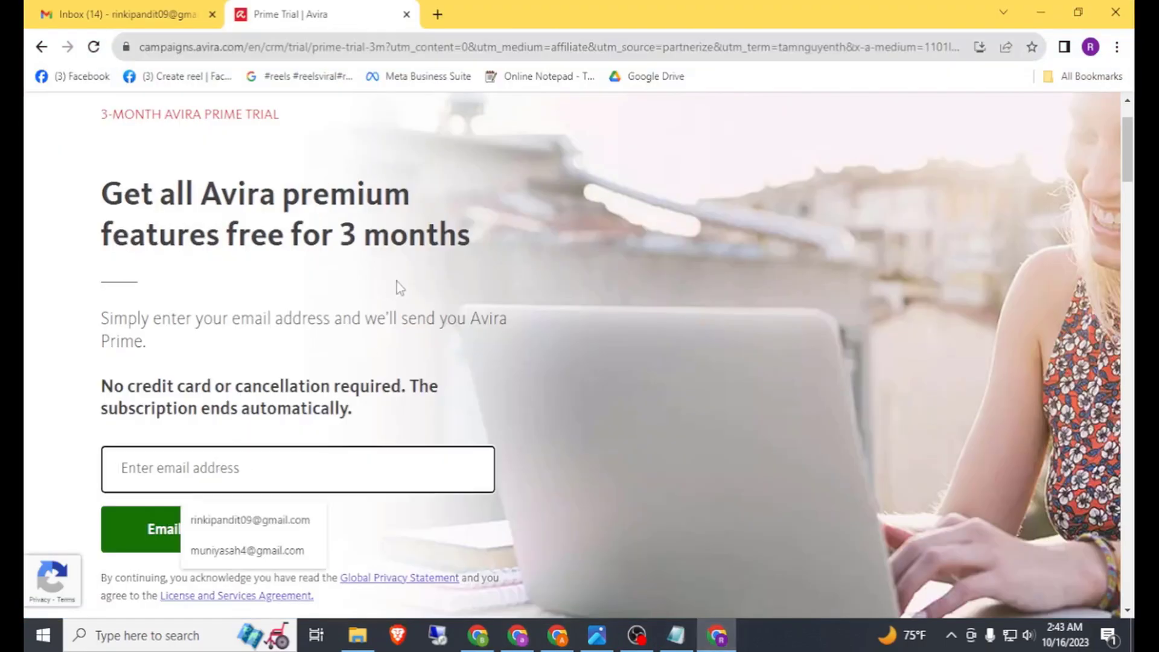
click(126, 14)
click(1104, 120)
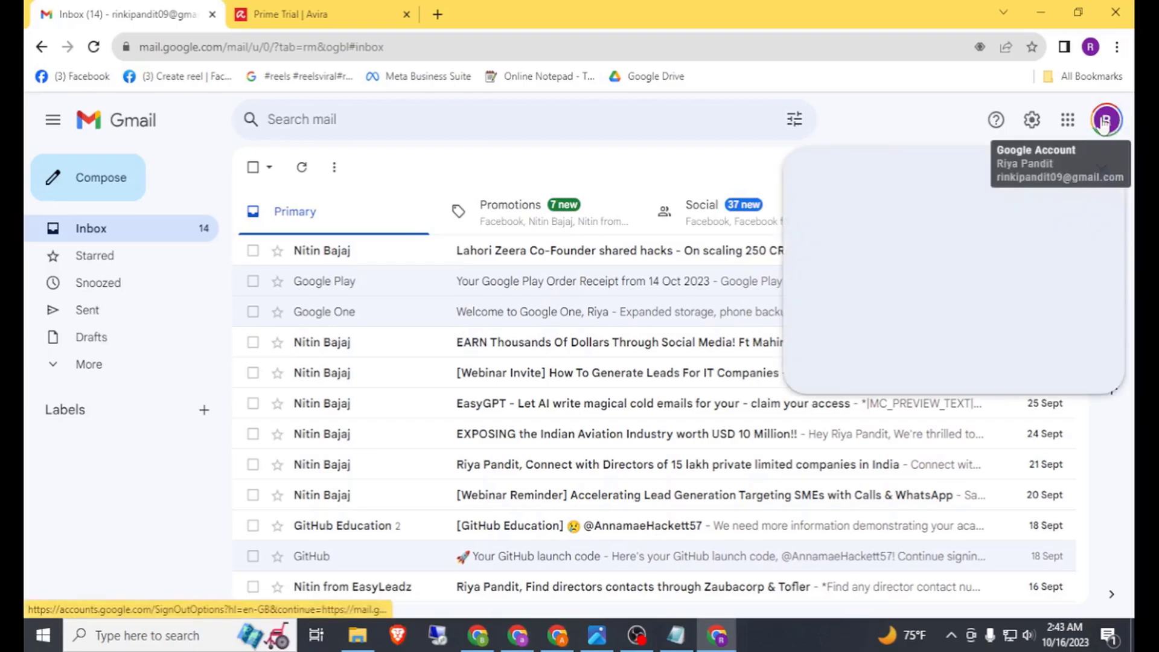
drag(884, 168, 1024, 167)
right_click(946, 170)
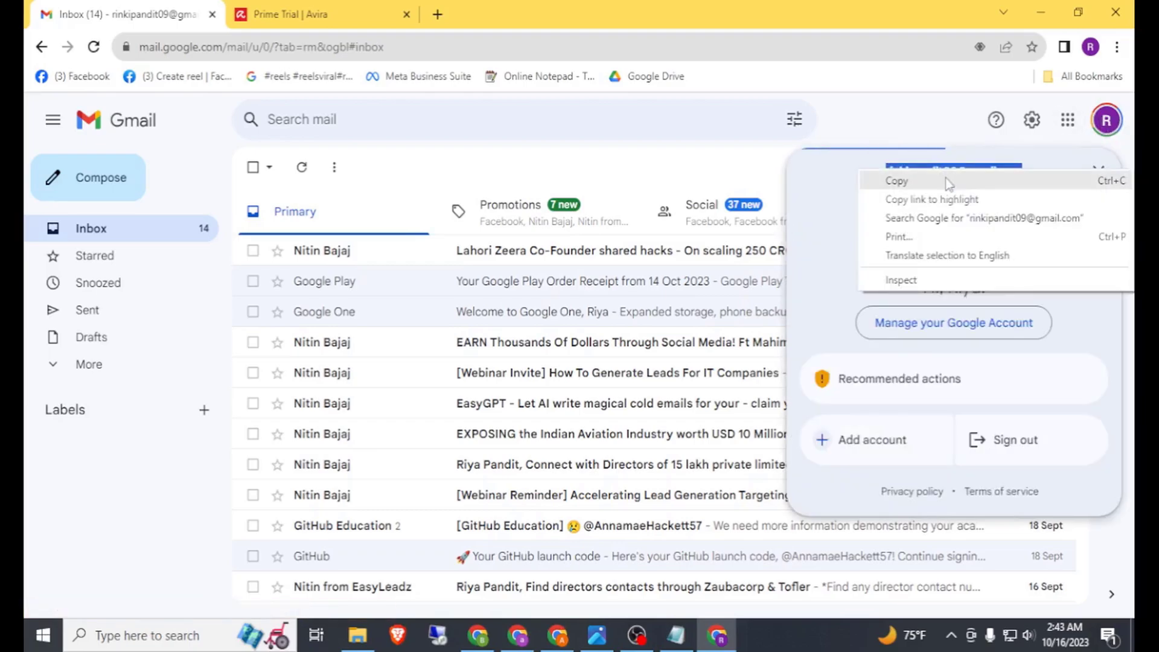
click(946, 181)
Step: Paste the email into Avira's trial form and request Avira Prime by email
click(326, 12)
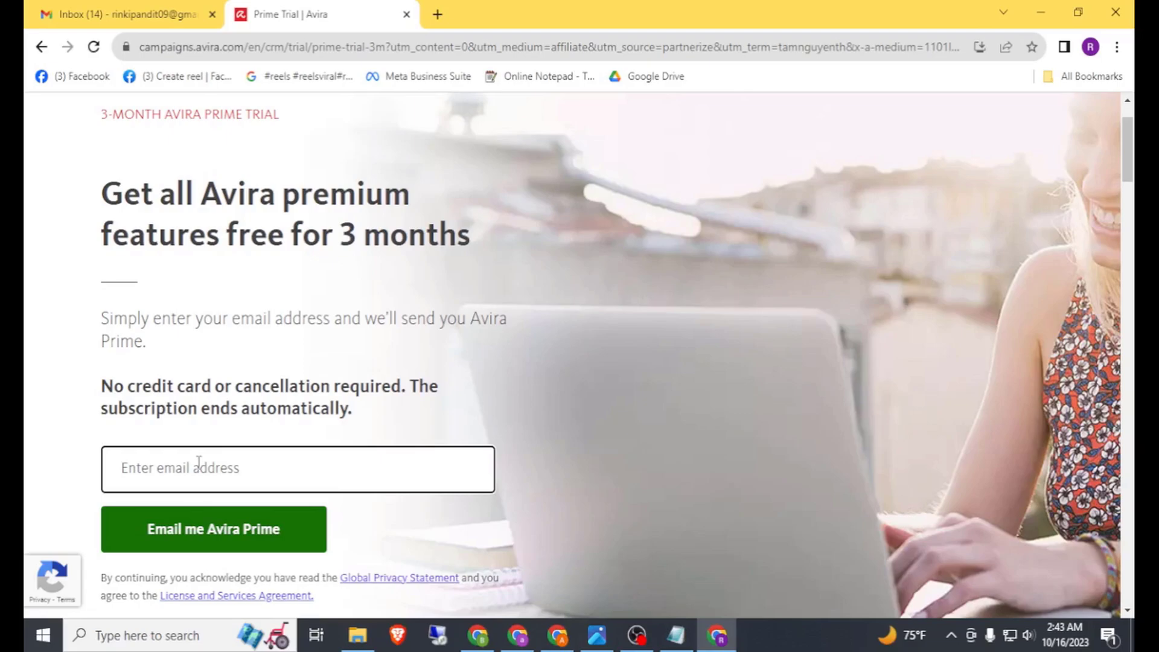
right_click(199, 462)
click(236, 342)
scroll(240, 351, down, 3)
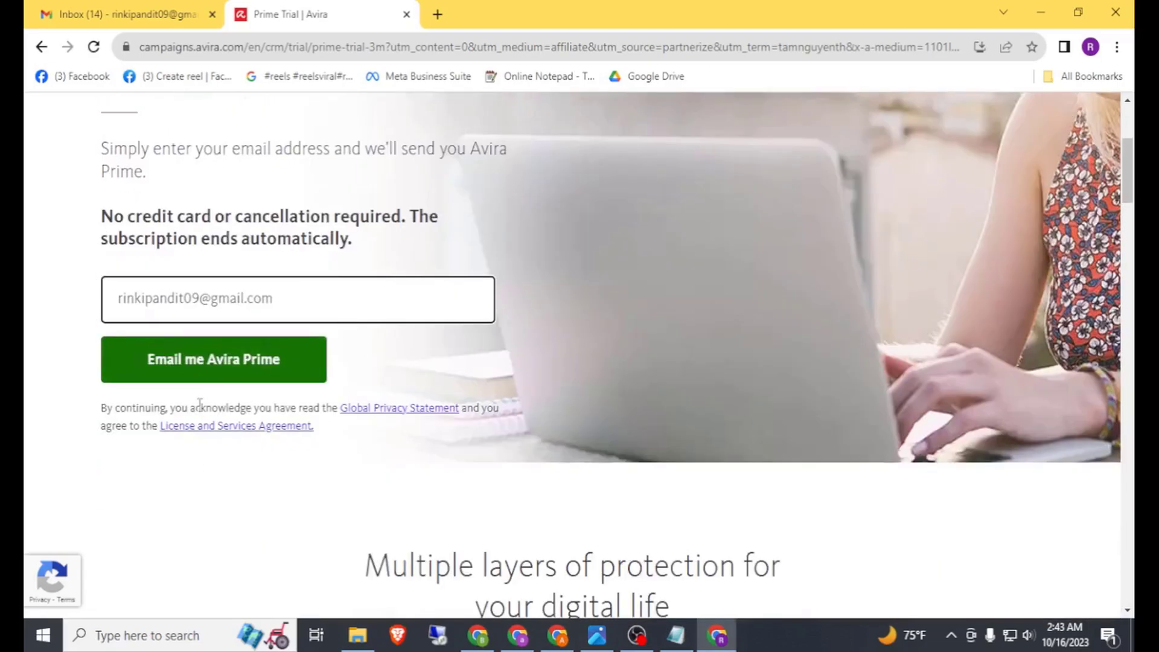
click(190, 374)
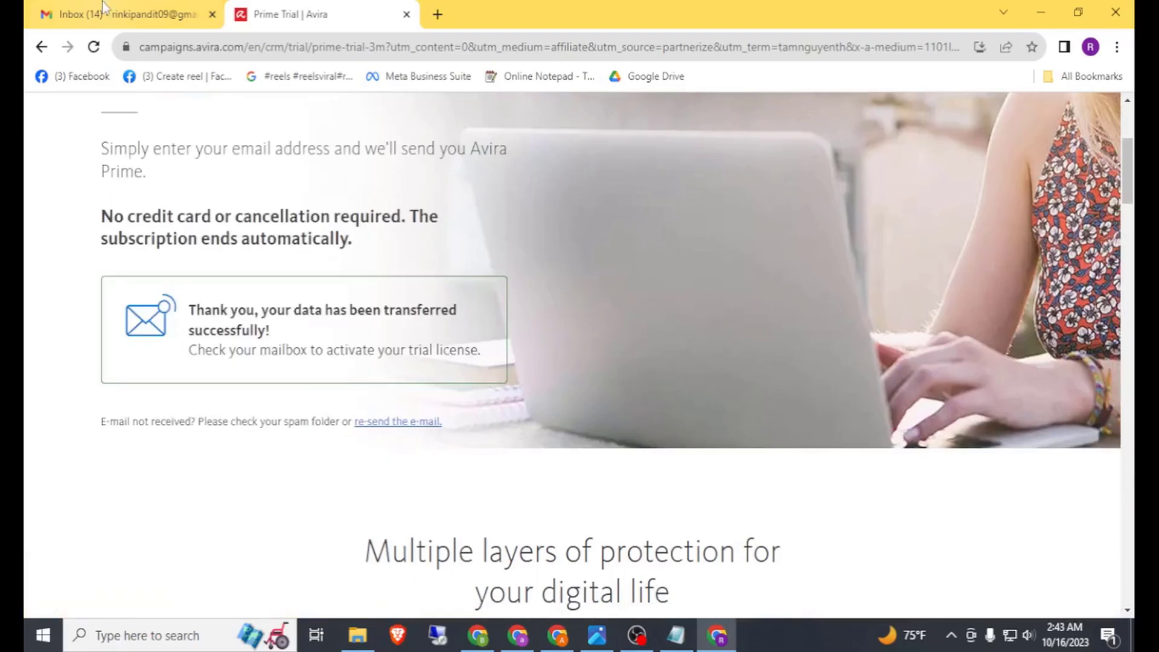
click(103, 9)
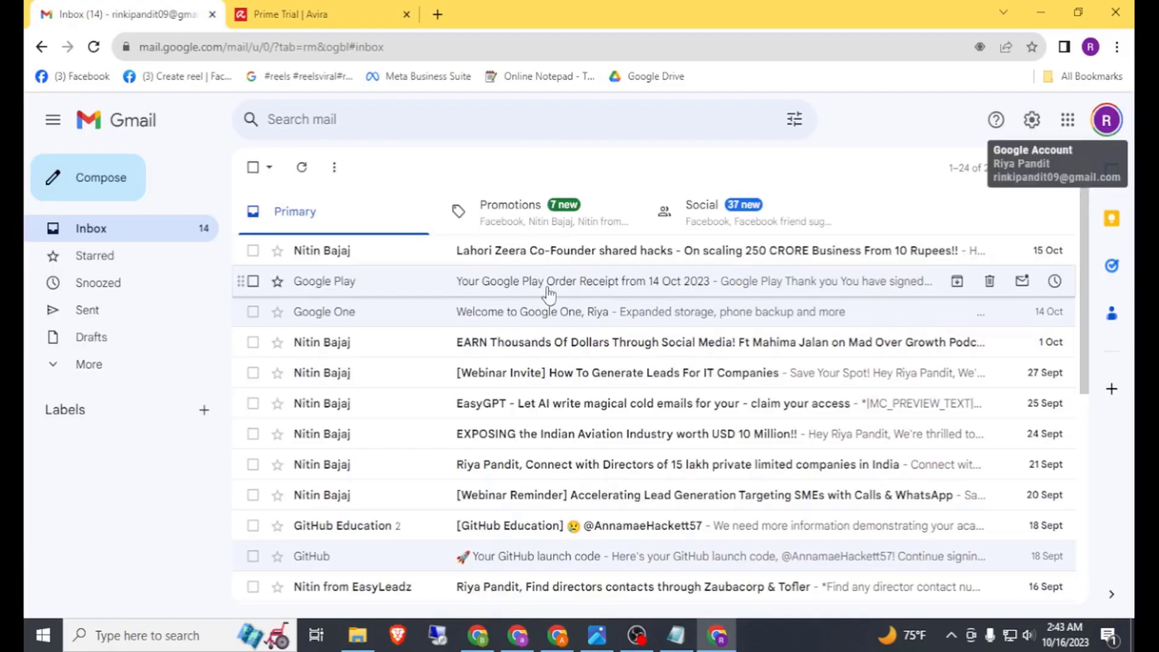
Step: Refresh Gmail, open the Avira 92-day free license email and choose Accept and install
click(302, 167)
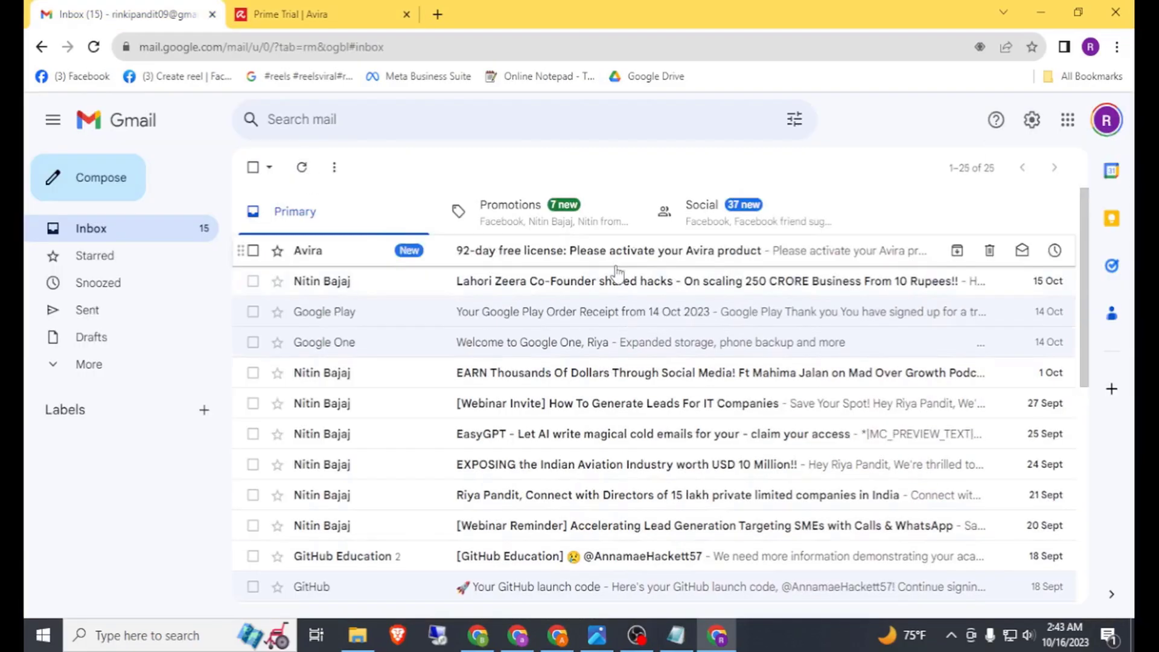
click(562, 257)
scroll(530, 301, down, 5)
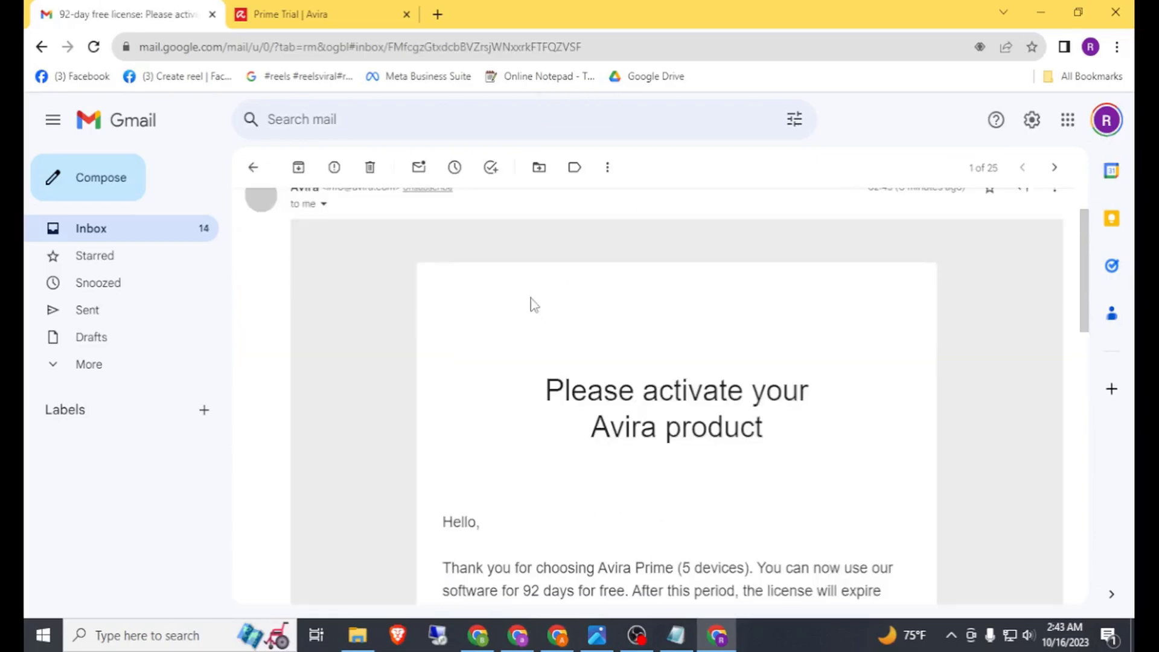
scroll(531, 302, down, 4)
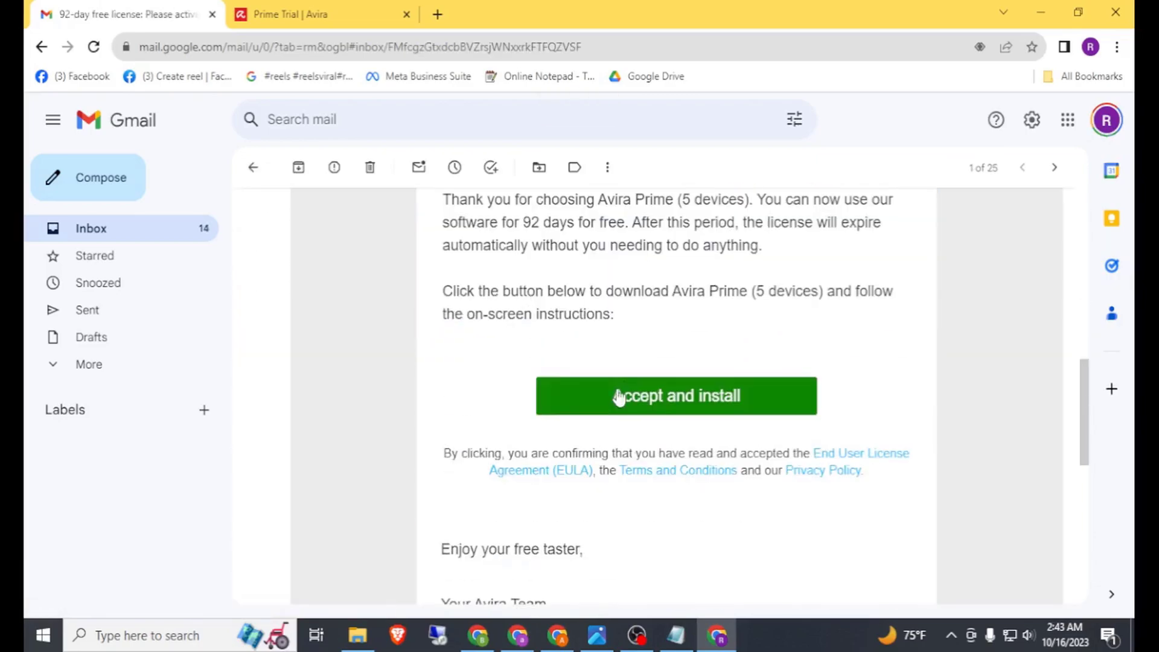
click(618, 395)
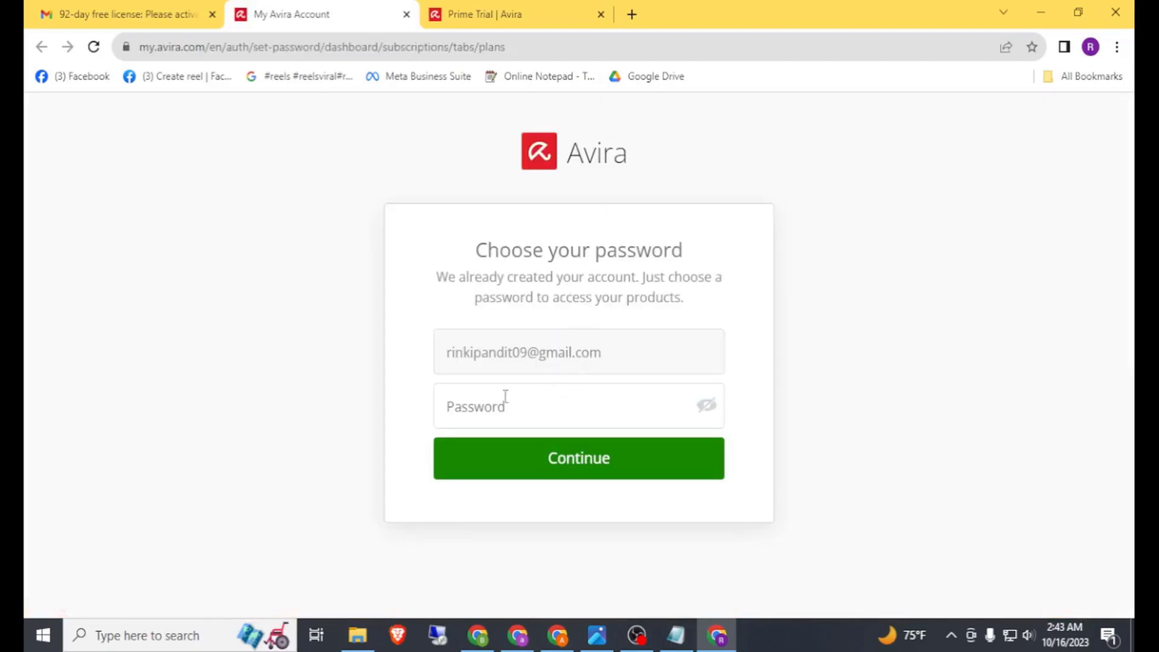
Step: Enter an account password meeting all requirements, rated Good, and continue
click(468, 409)
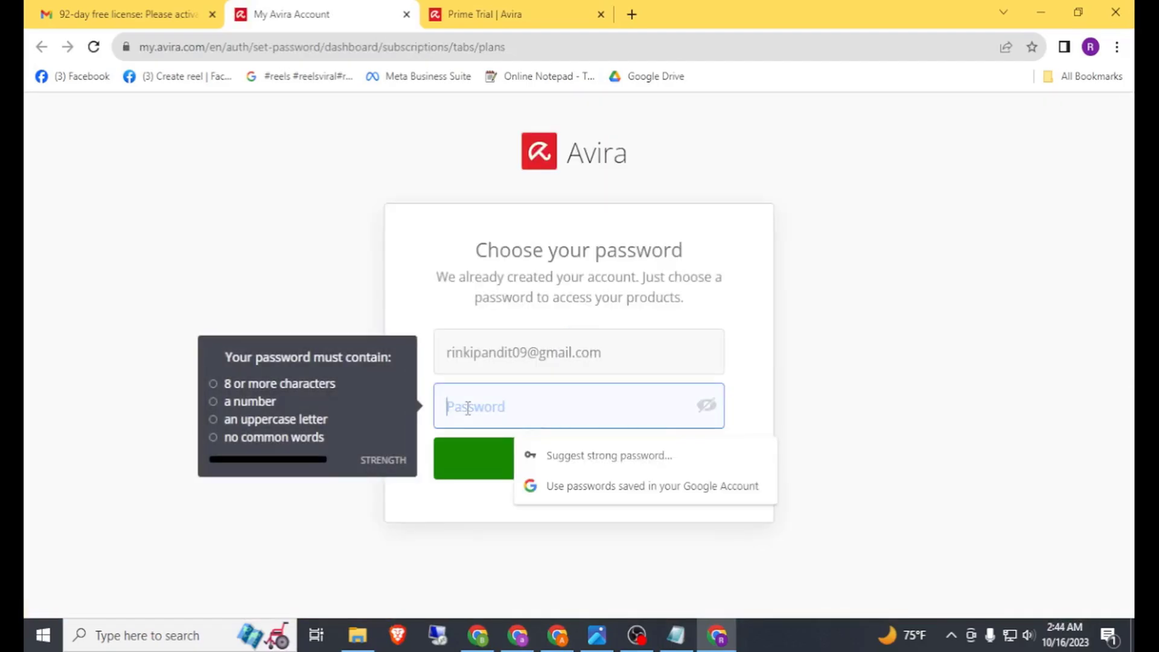
text(••••)
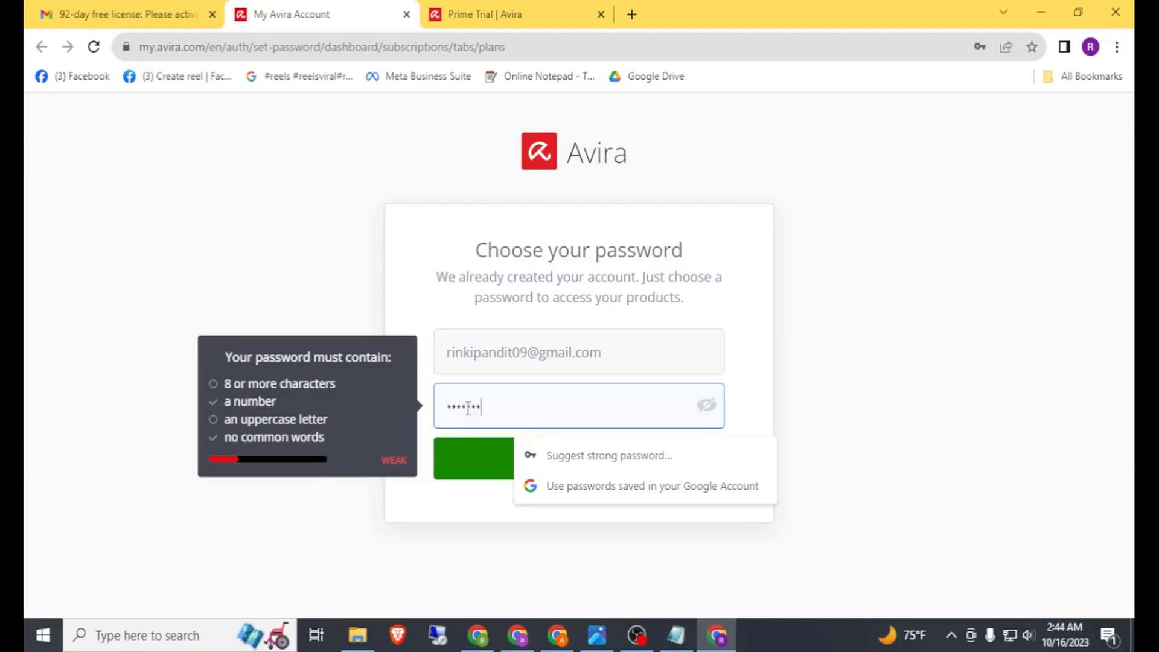
text(•)
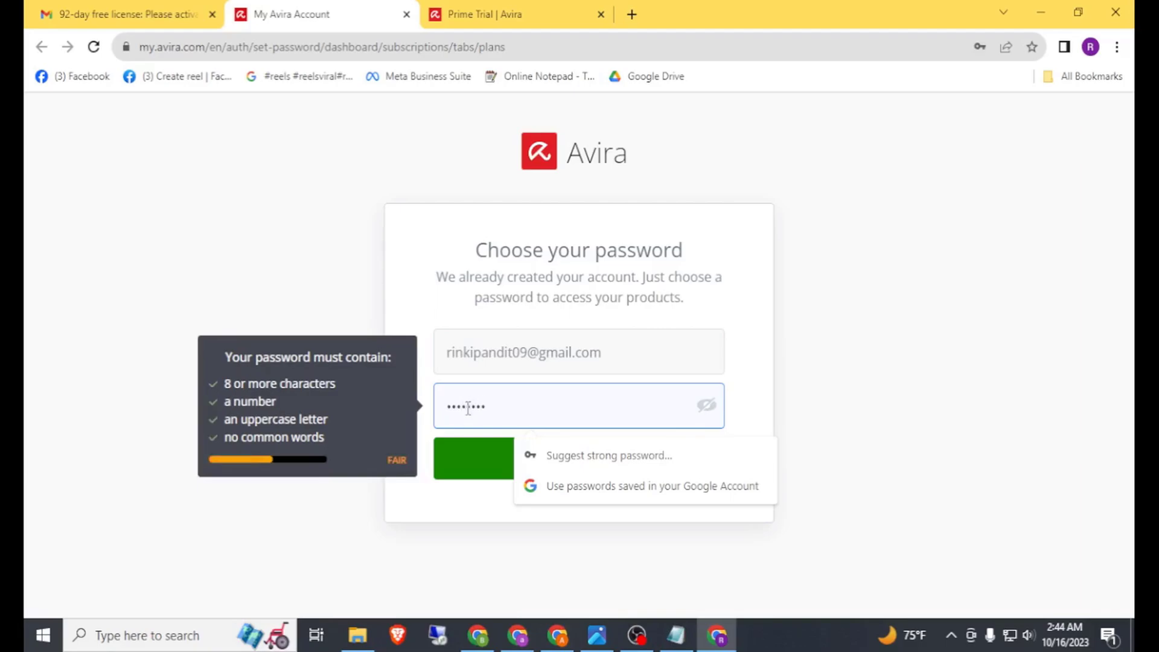
text(•)
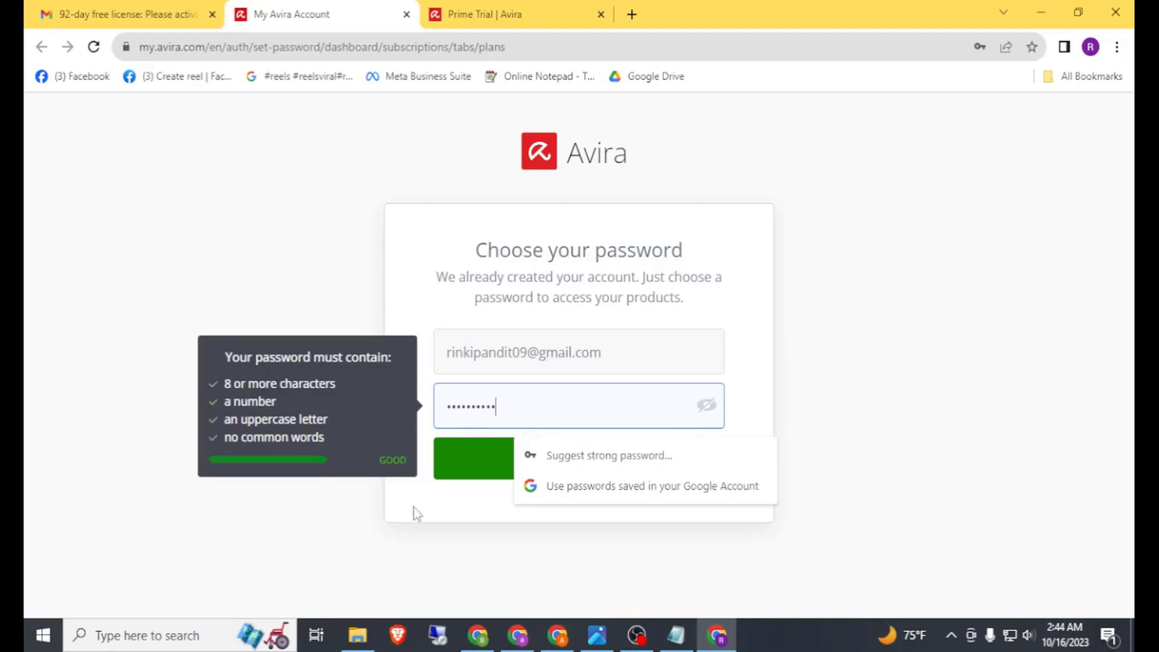
click(481, 475)
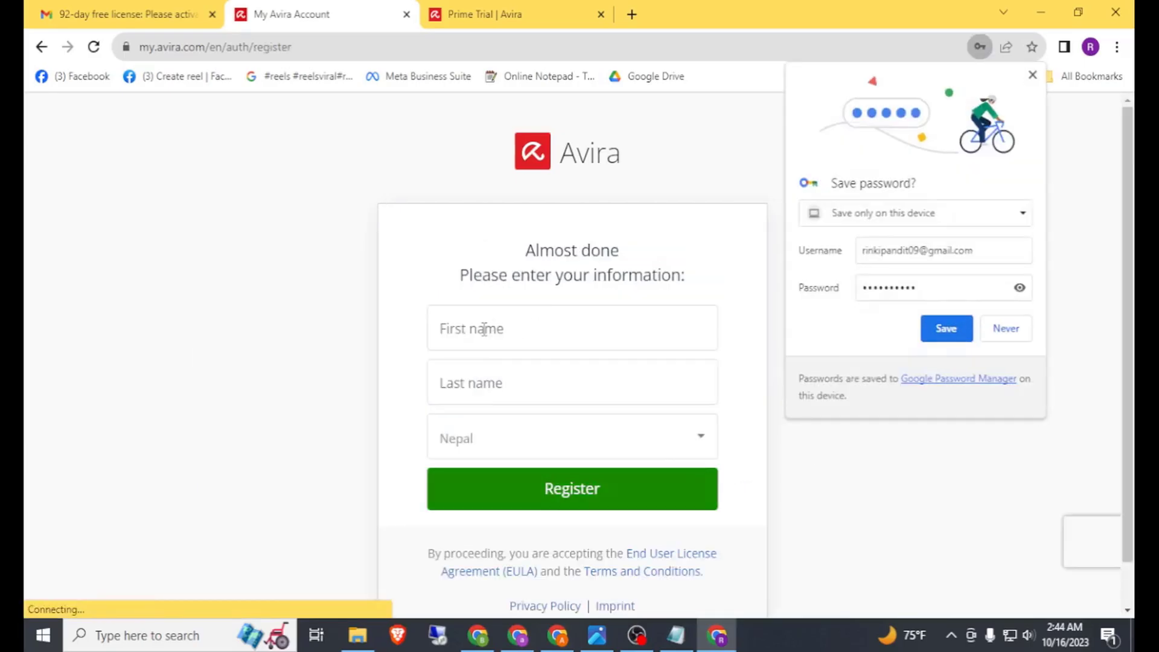
Step: Save the password in Chrome and enter the user's first and last name
click(947, 331)
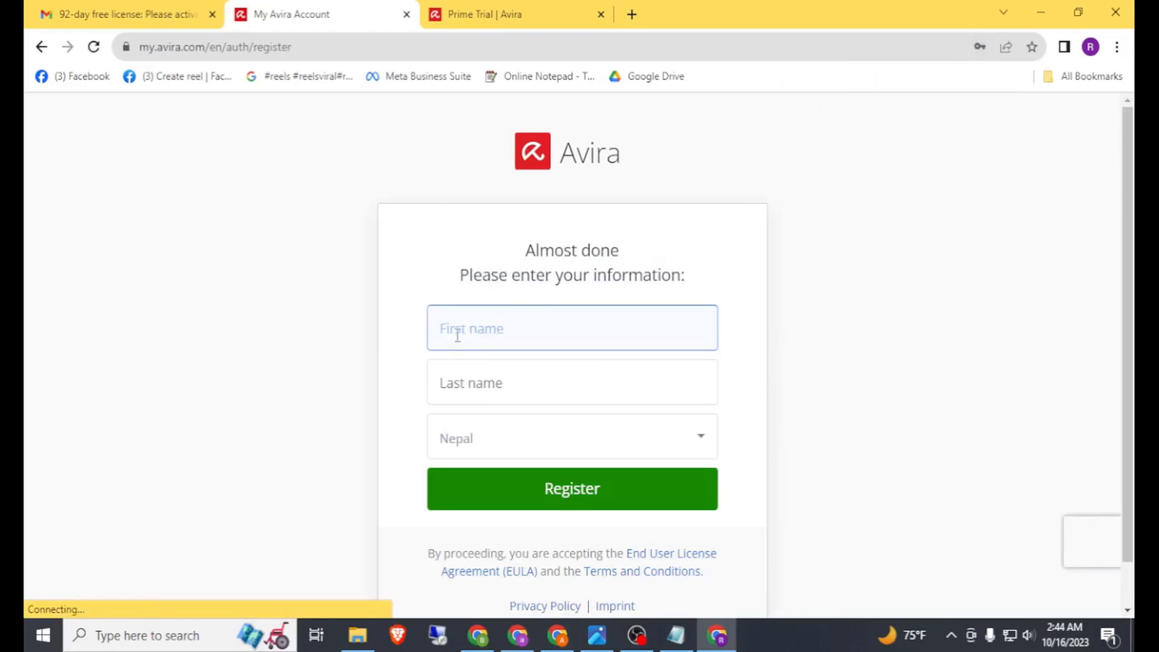
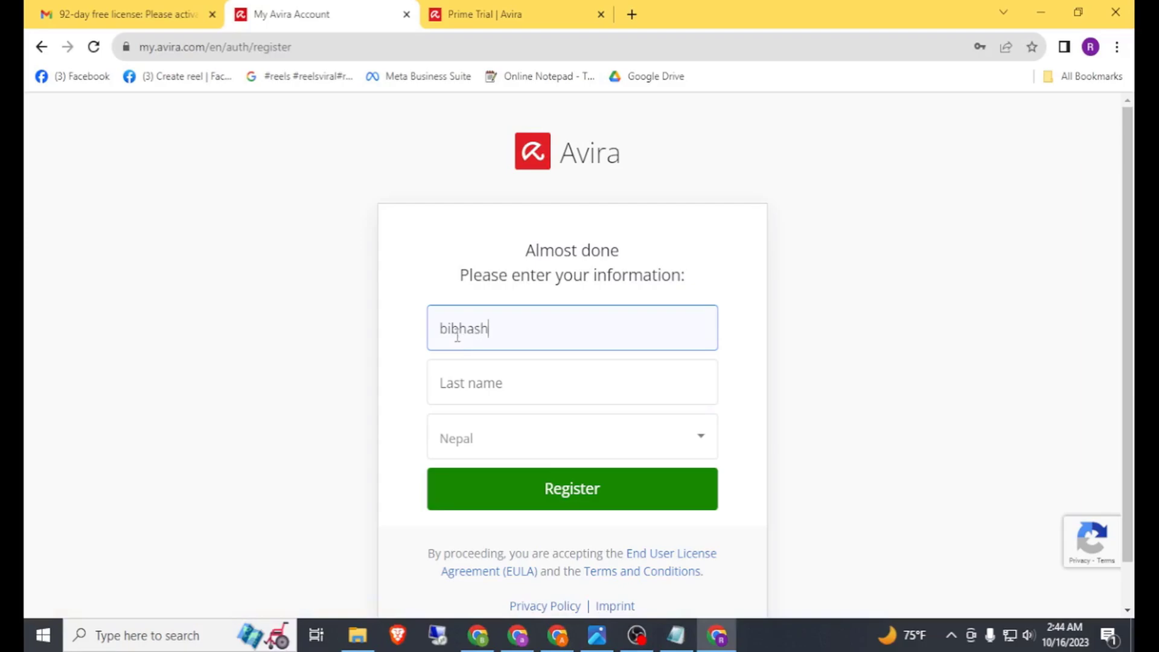
key(Tab)
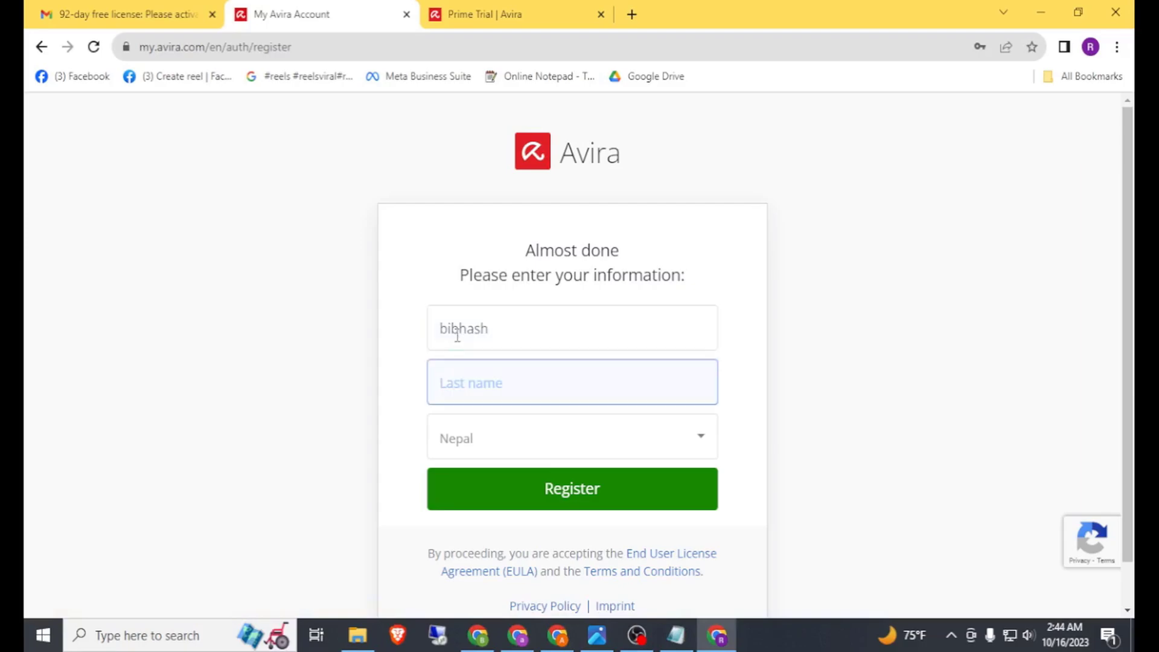
Step: Keep Nepal as the country and submit the registration
click(525, 442)
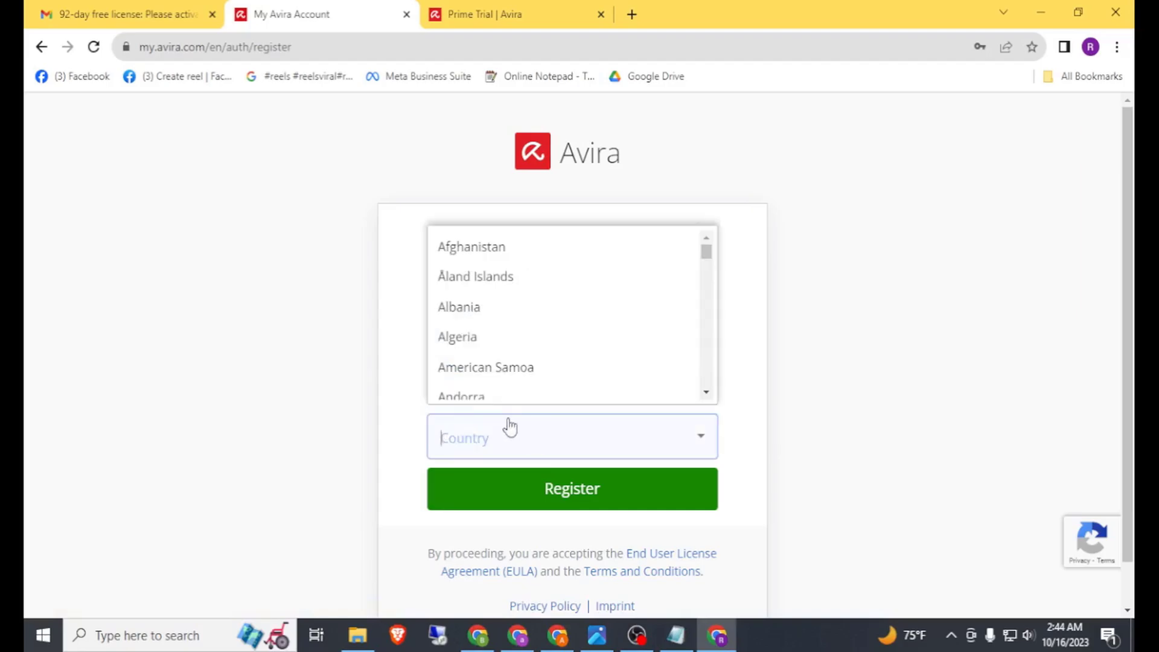
click(372, 375)
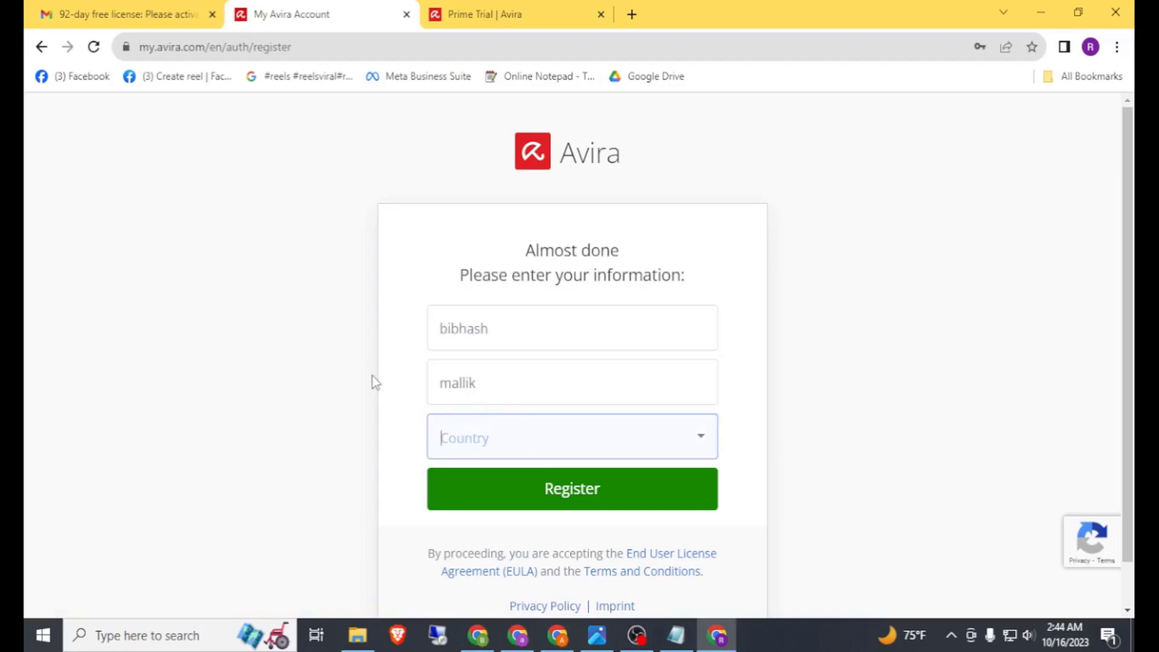
click(543, 486)
click(542, 480)
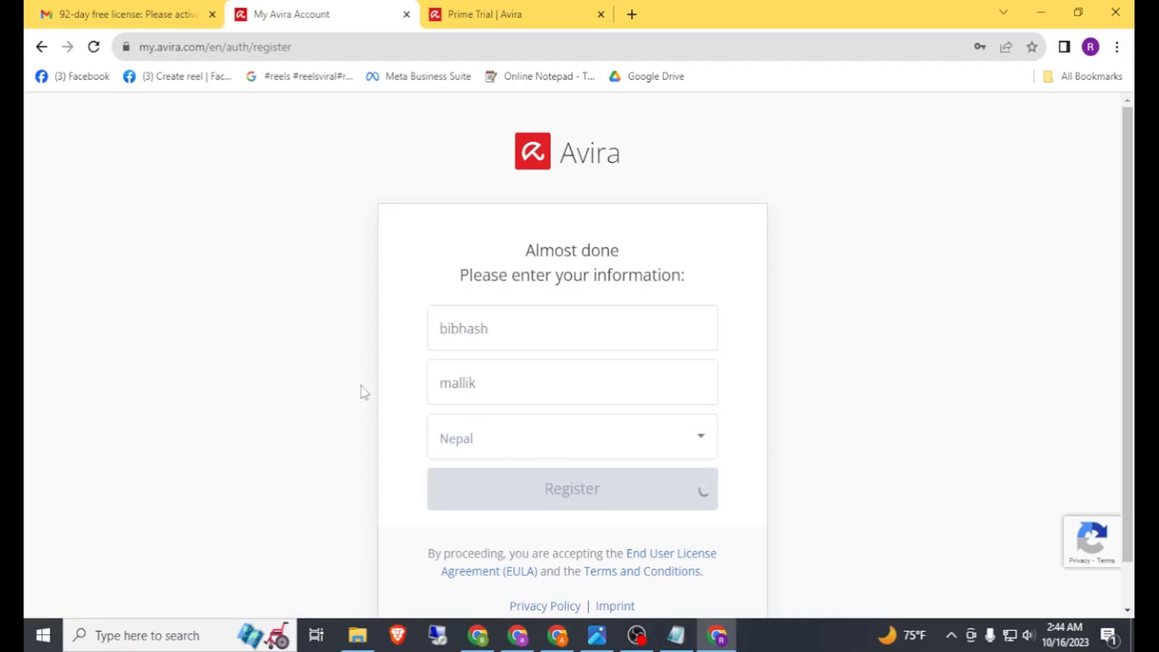
Step: Highlight the Prime trial's name and 92-day expiry, then show its Install options
click(529, 483)
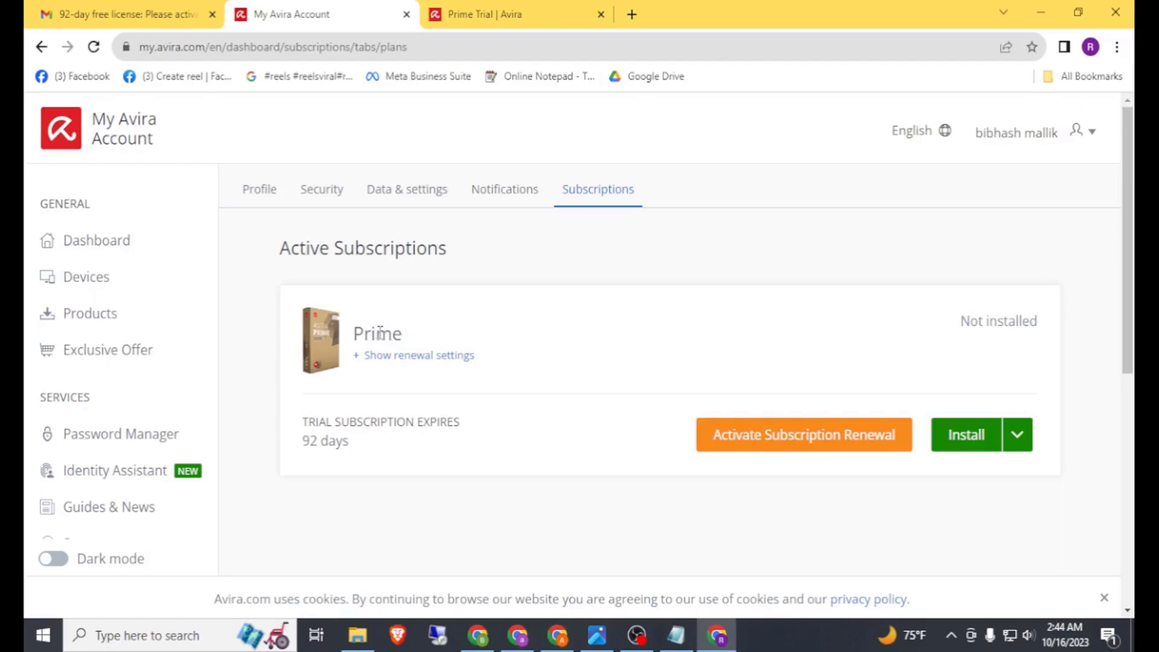
drag(364, 334, 431, 366)
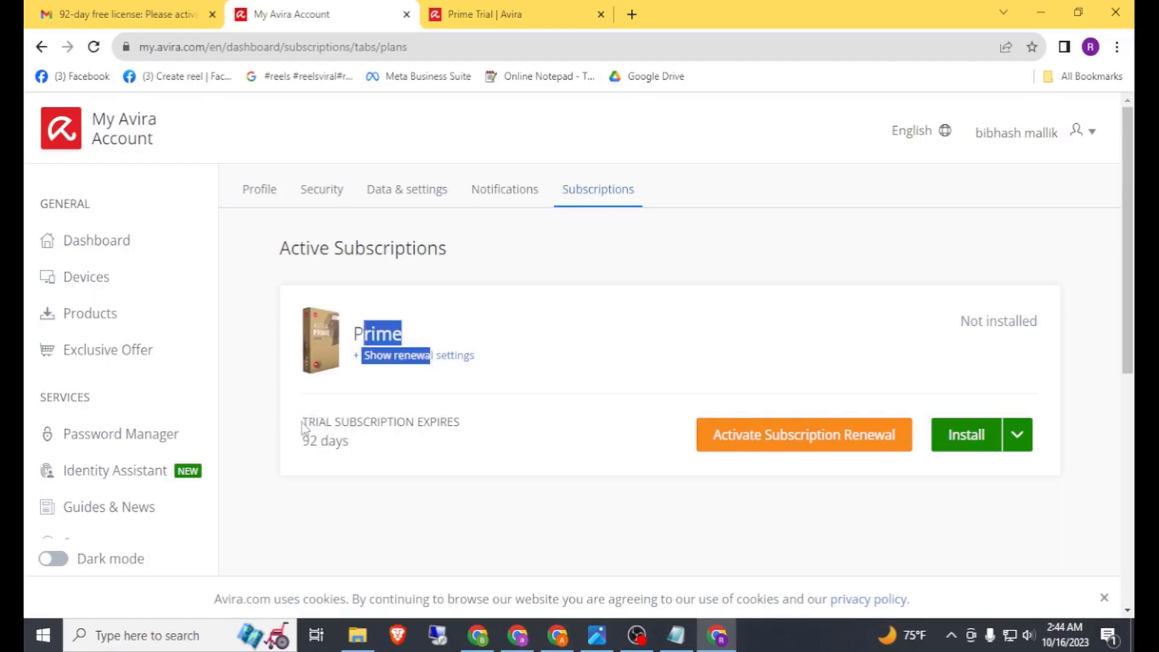
drag(302, 426, 358, 462)
click(442, 429)
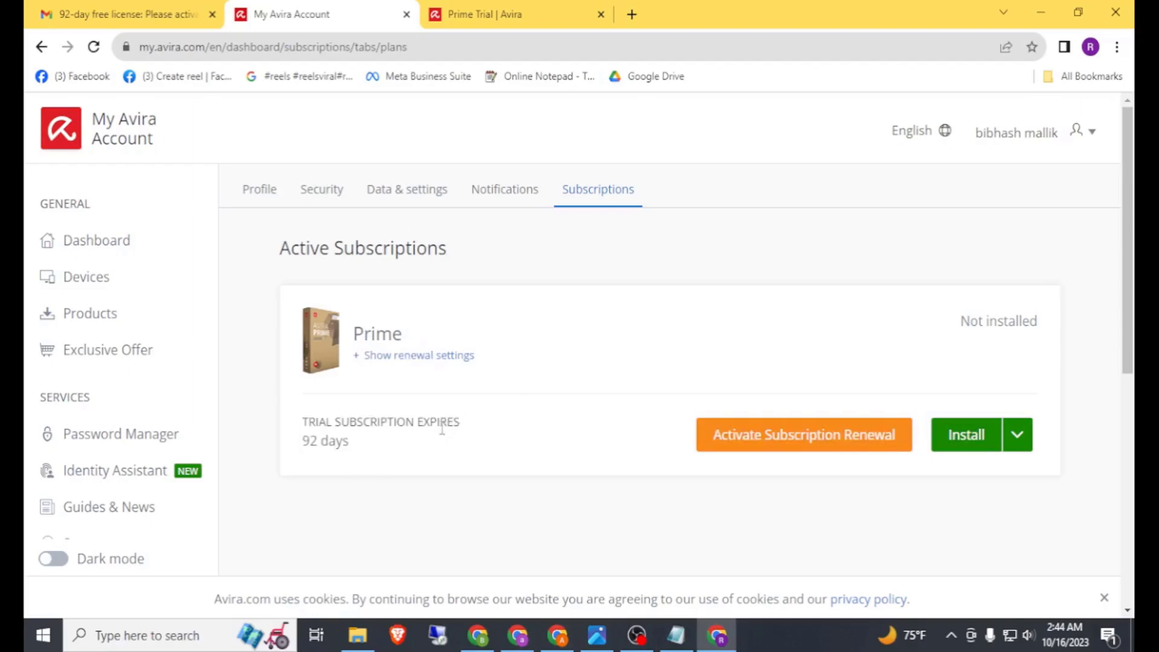
click(1020, 443)
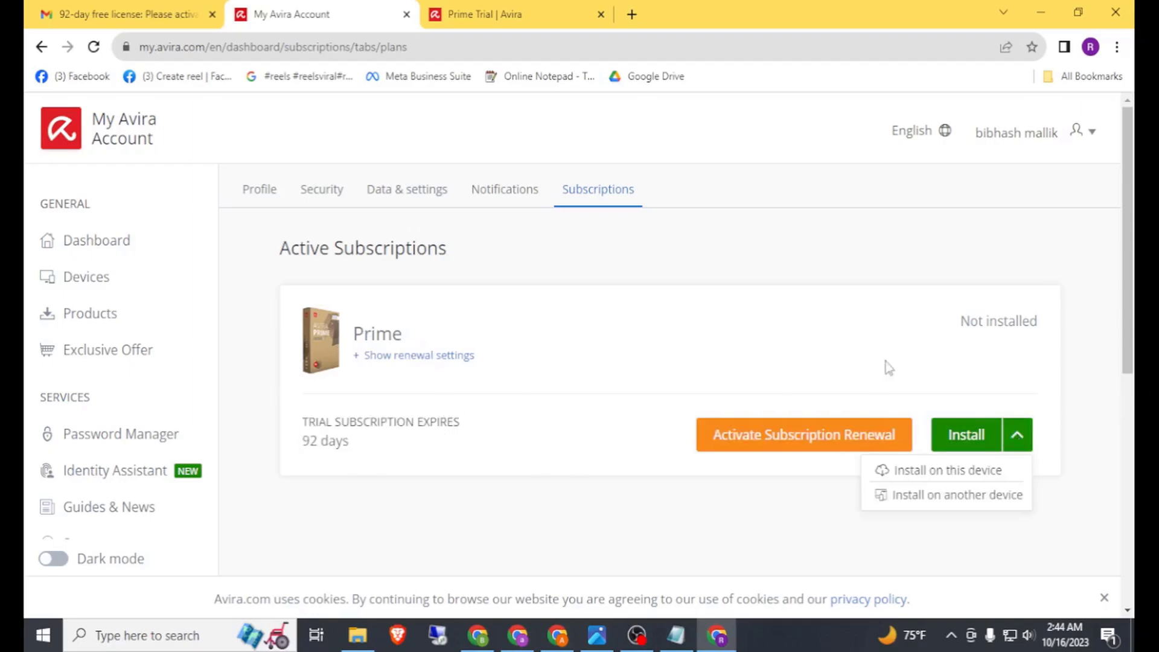
scroll(618, 350, down, 1)
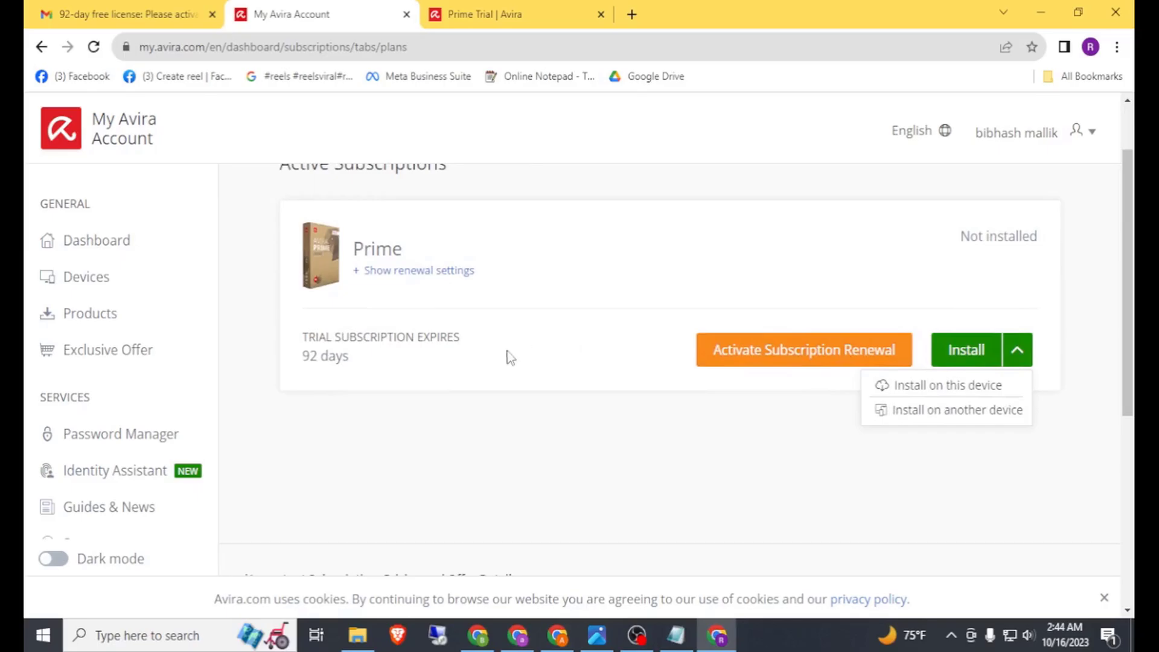
Step: Browse the Products page's Avira Prime, mobile app and browser extension cards, then view DETAILS (1).png
click(111, 320)
scroll(517, 336, down, 10)
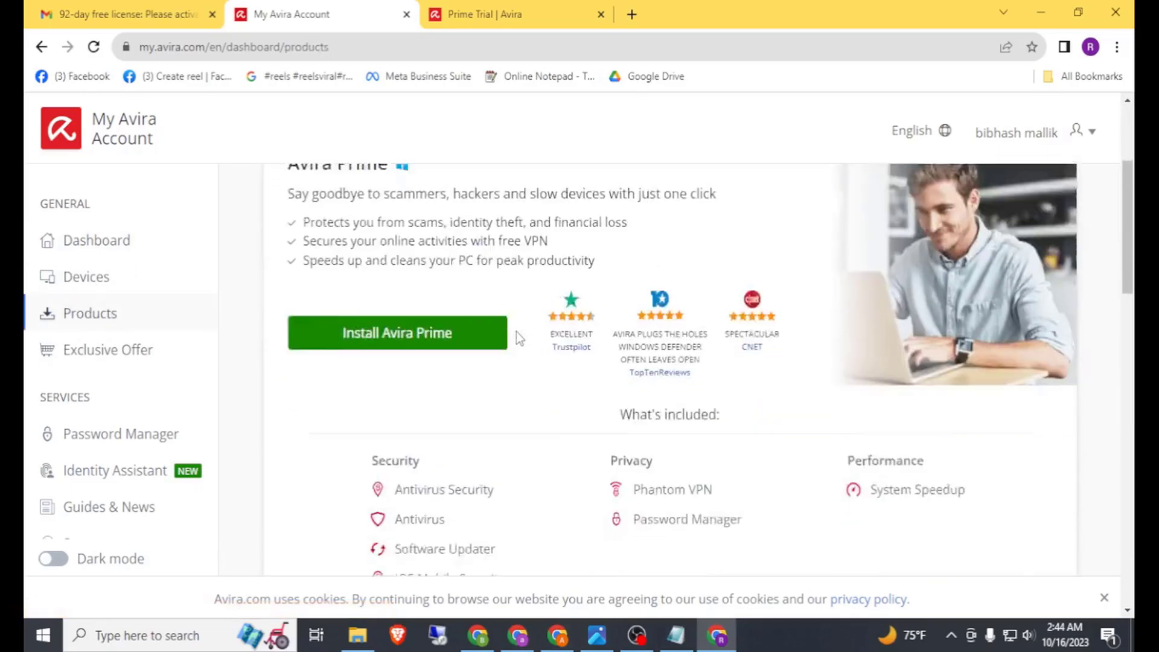
scroll(517, 342, down, 2)
scroll(482, 300, up, 2)
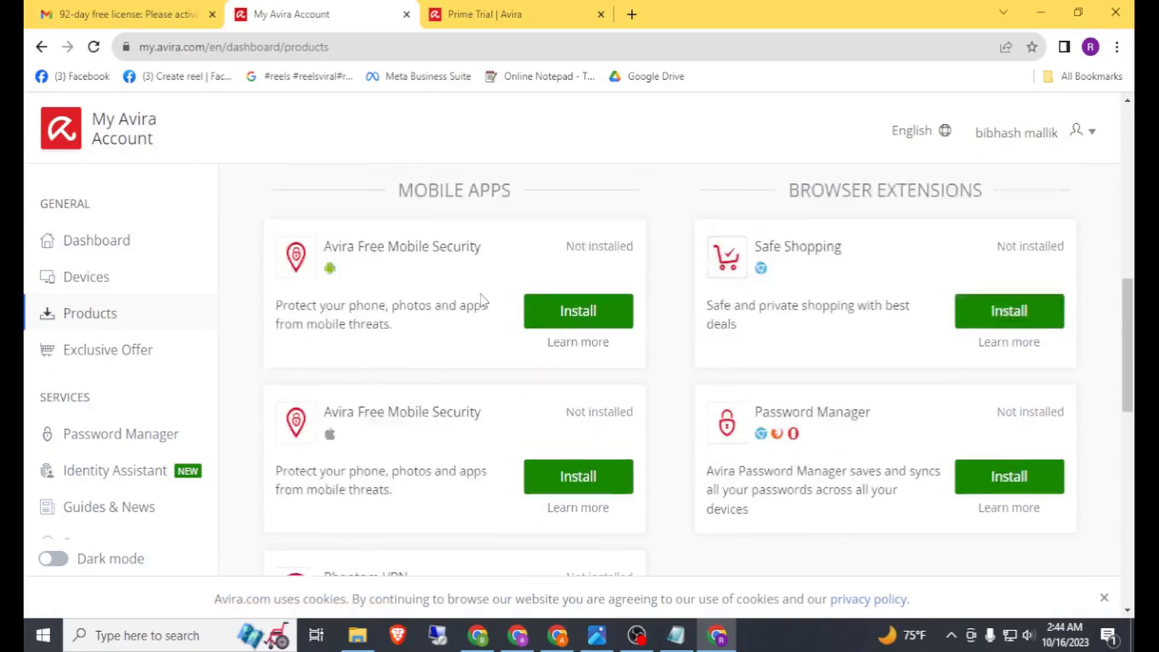
scroll(622, 440, down, 5)
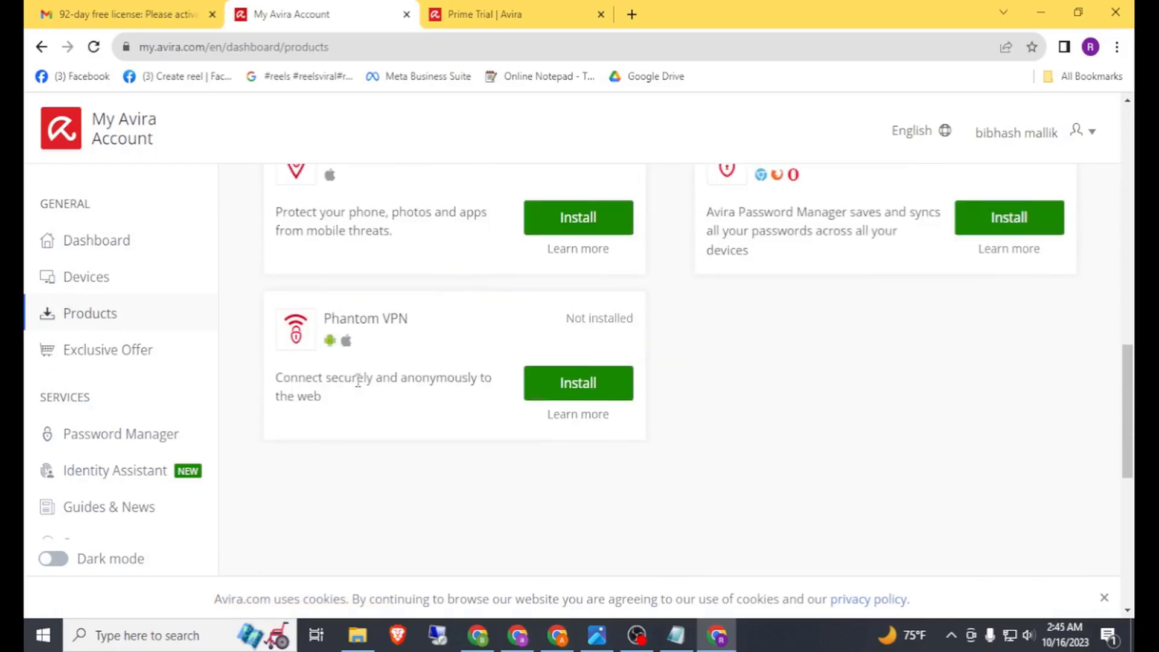
drag(334, 323, 410, 379)
scroll(414, 365, up, 10)
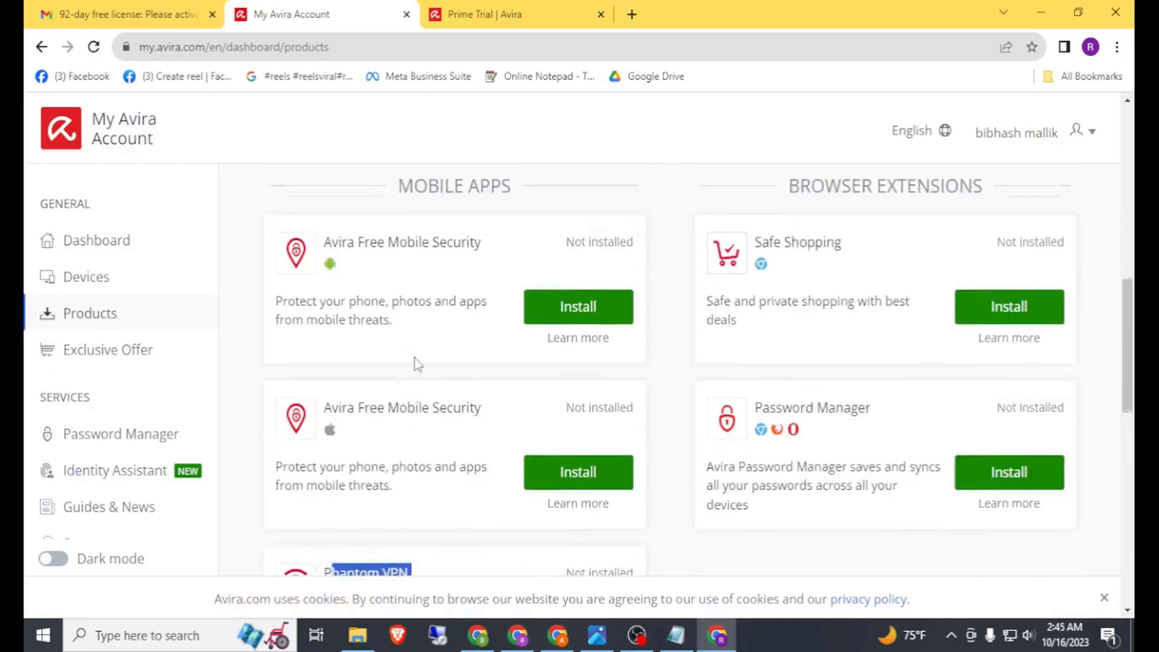
scroll(724, 364, down, 5)
scroll(361, 430, up, 9)
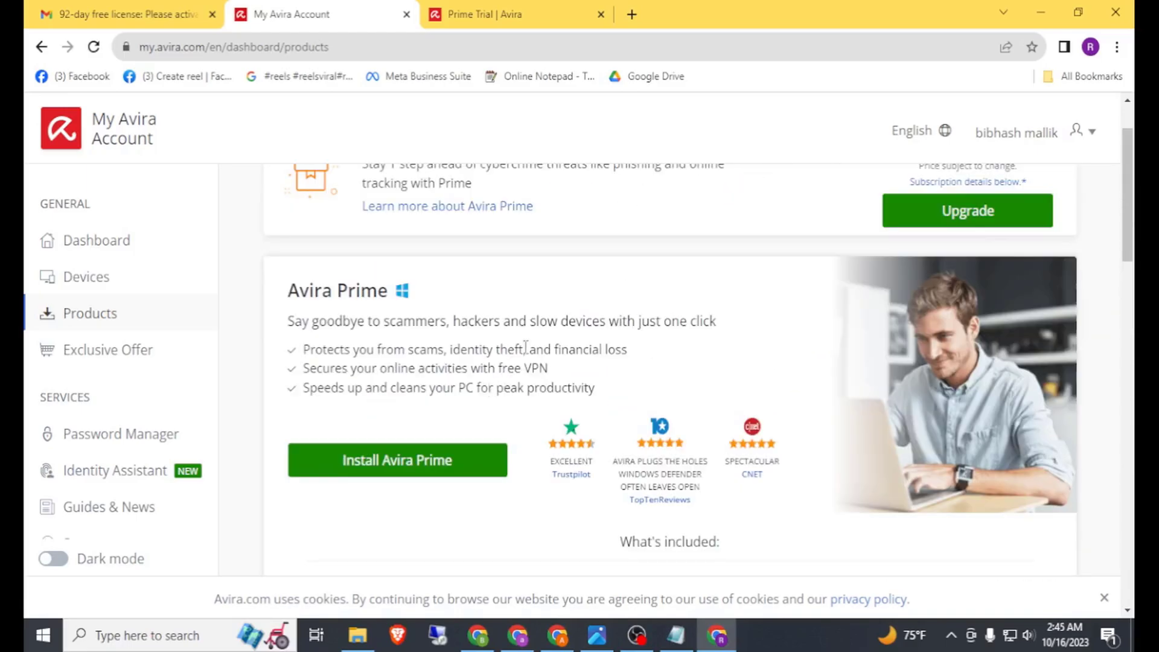
scroll(534, 342, up, 1)
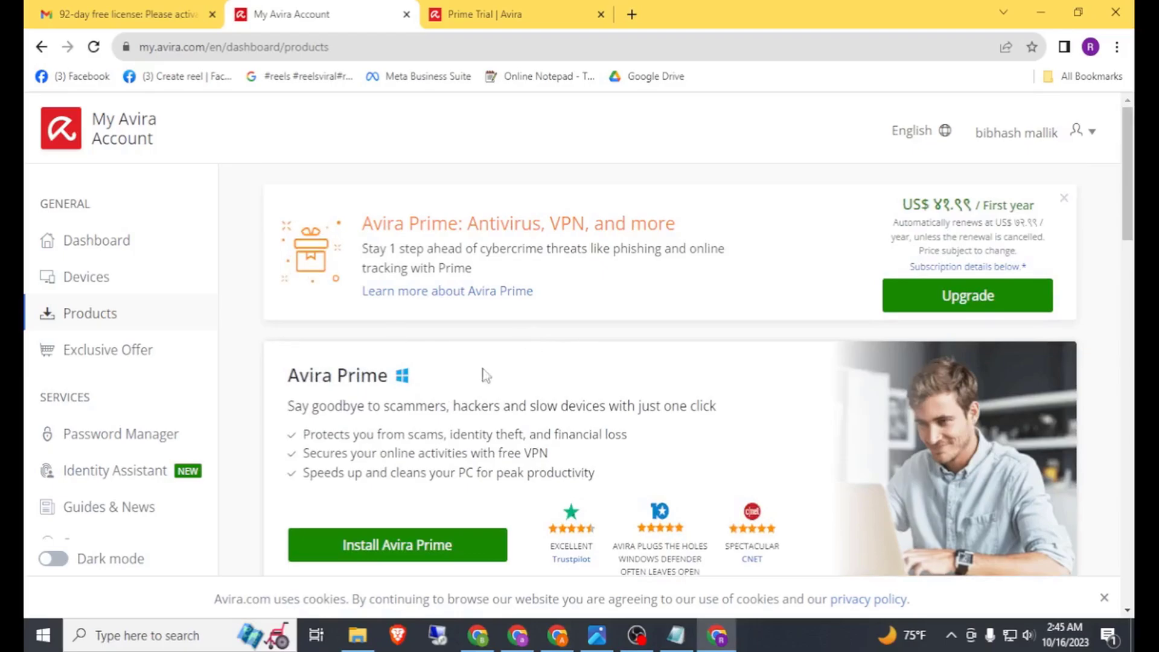
click(597, 635)
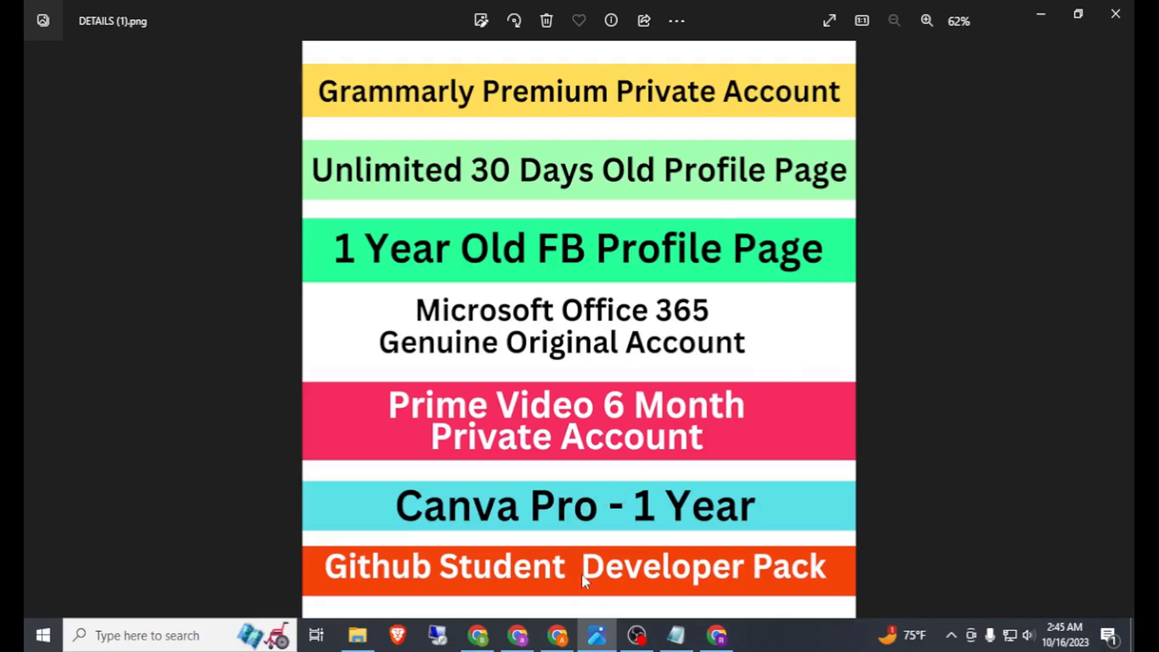
Step: Bring up the plugin notes and highlight the theme list from Astra Agency through Newspaper
click(676, 634)
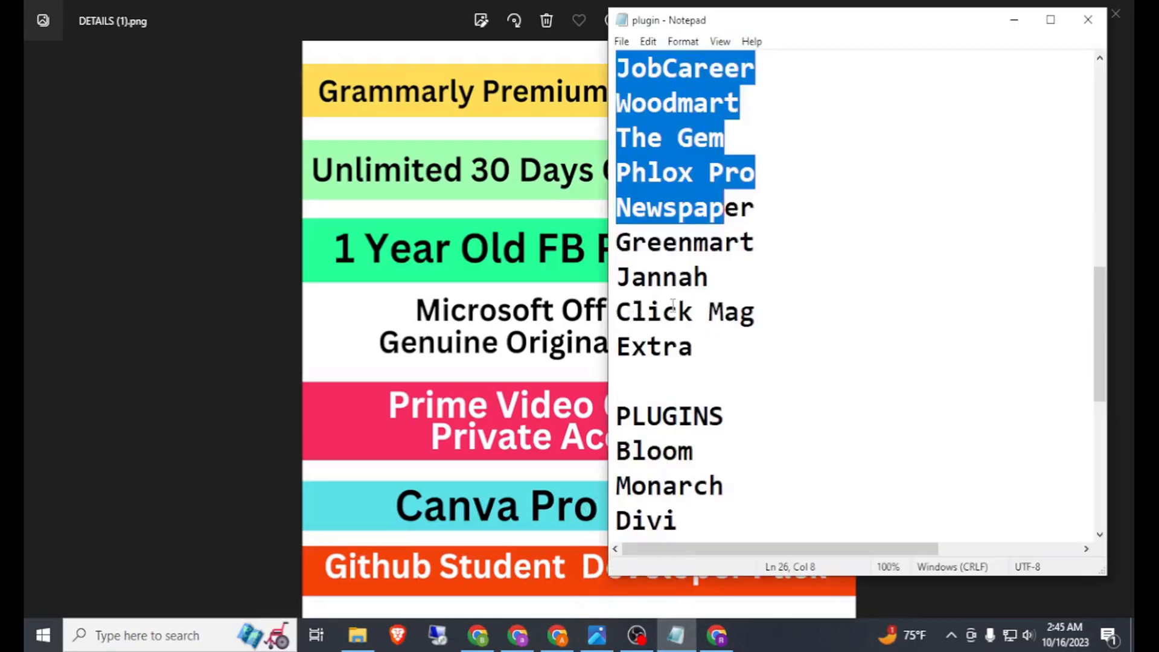
scroll(700, 131, up, 4)
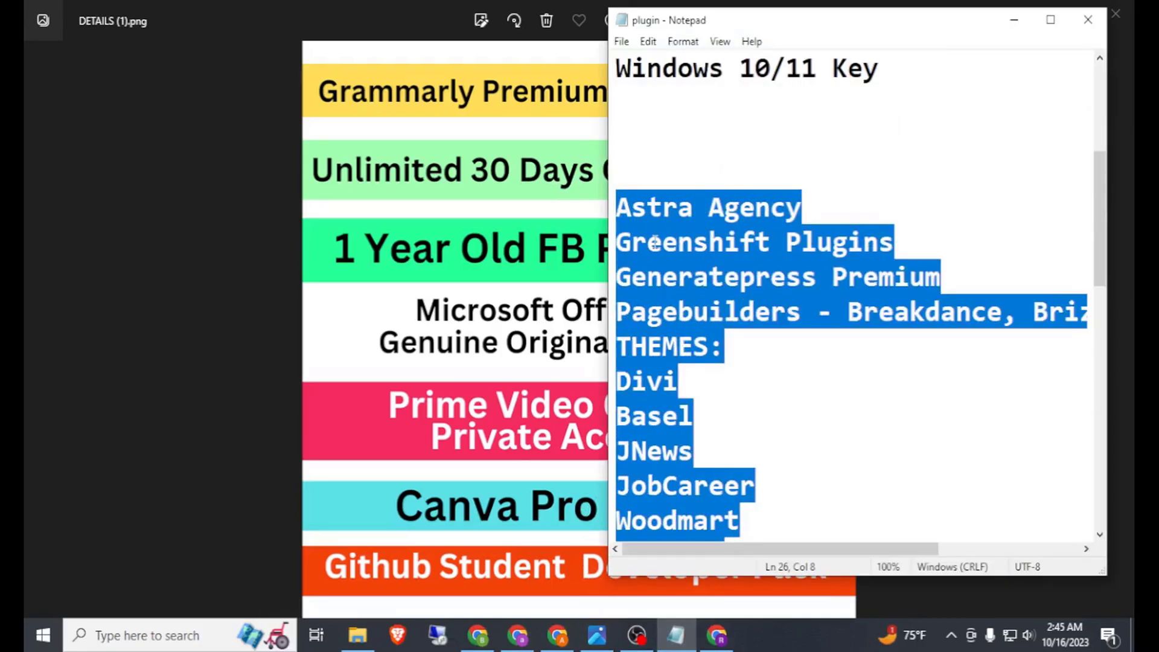
scroll(655, 248, down, 1)
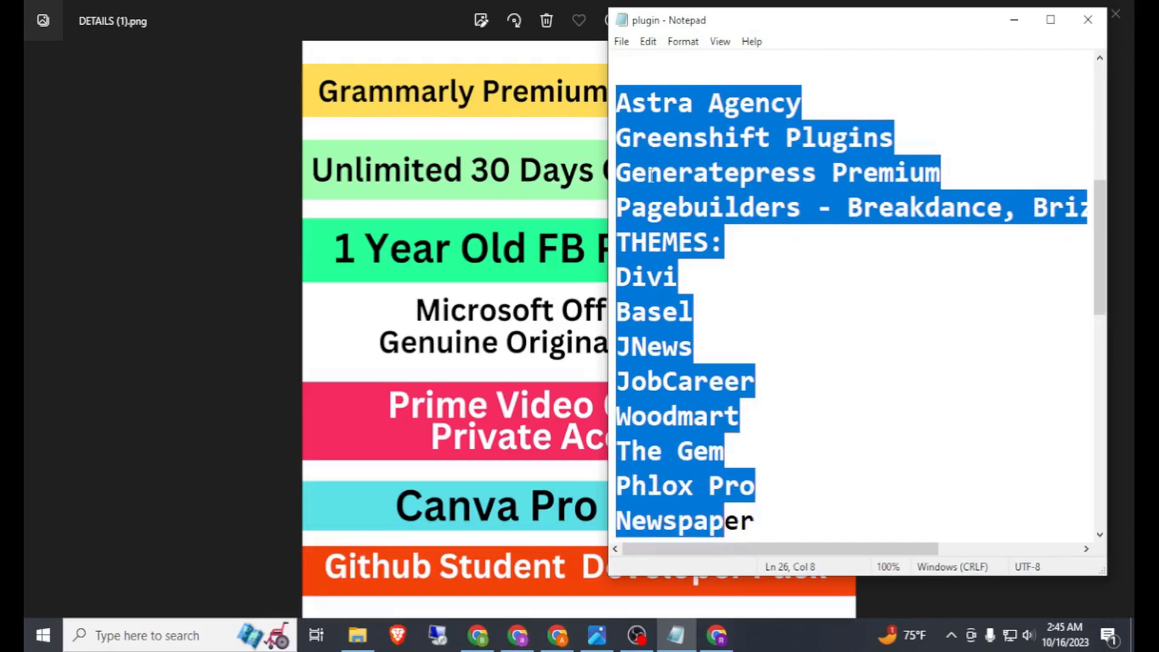
click(618, 104)
drag(621, 103, 759, 512)
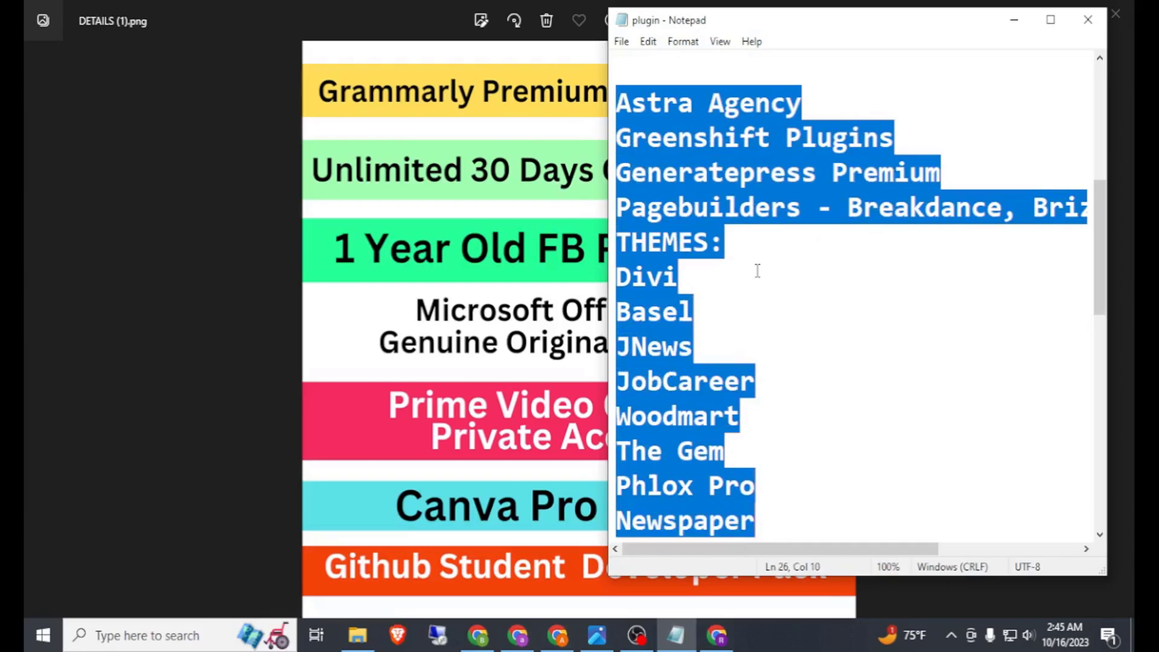
Step: Highlight the PLUGINS heading and plugin names, then return to Chrome showing the Fastest blog
scroll(758, 271, down, 1)
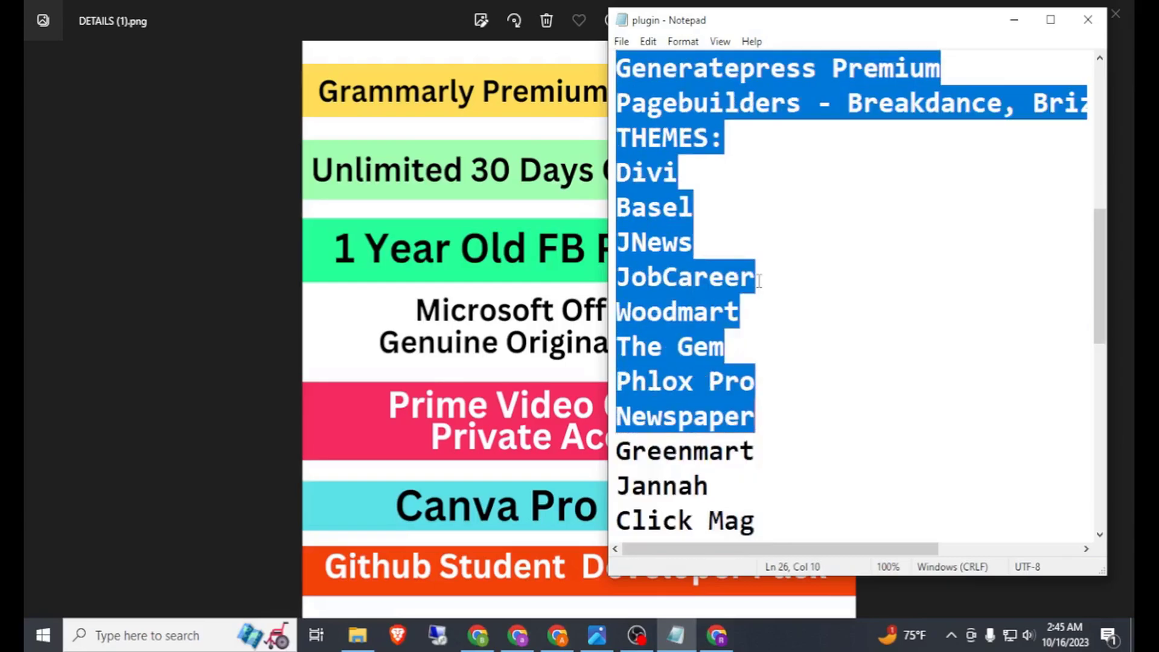
scroll(758, 281, down, 1)
scroll(758, 282, down, 2)
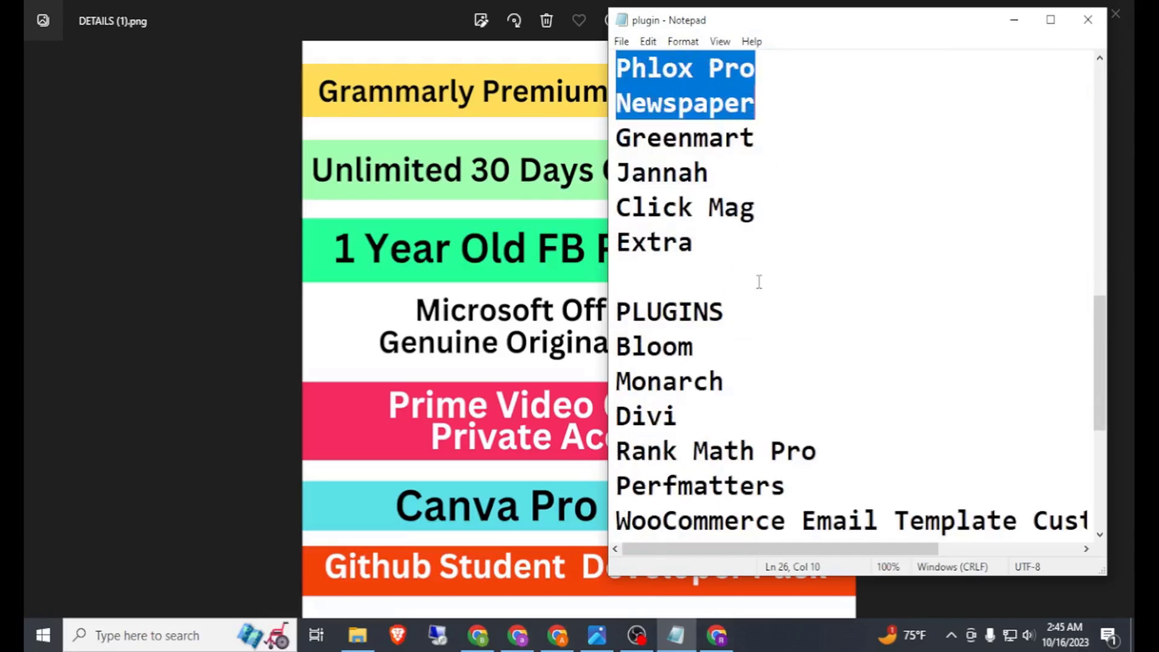
drag(623, 137, 668, 269)
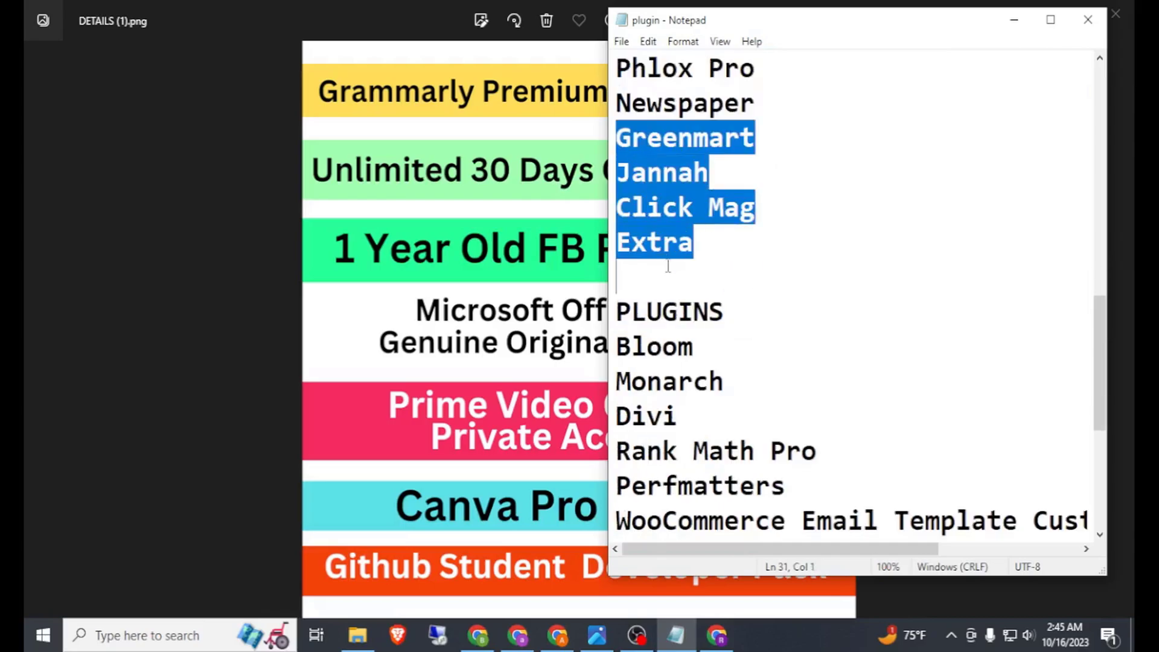
scroll(719, 259, up, 2)
scroll(719, 258, up, 1)
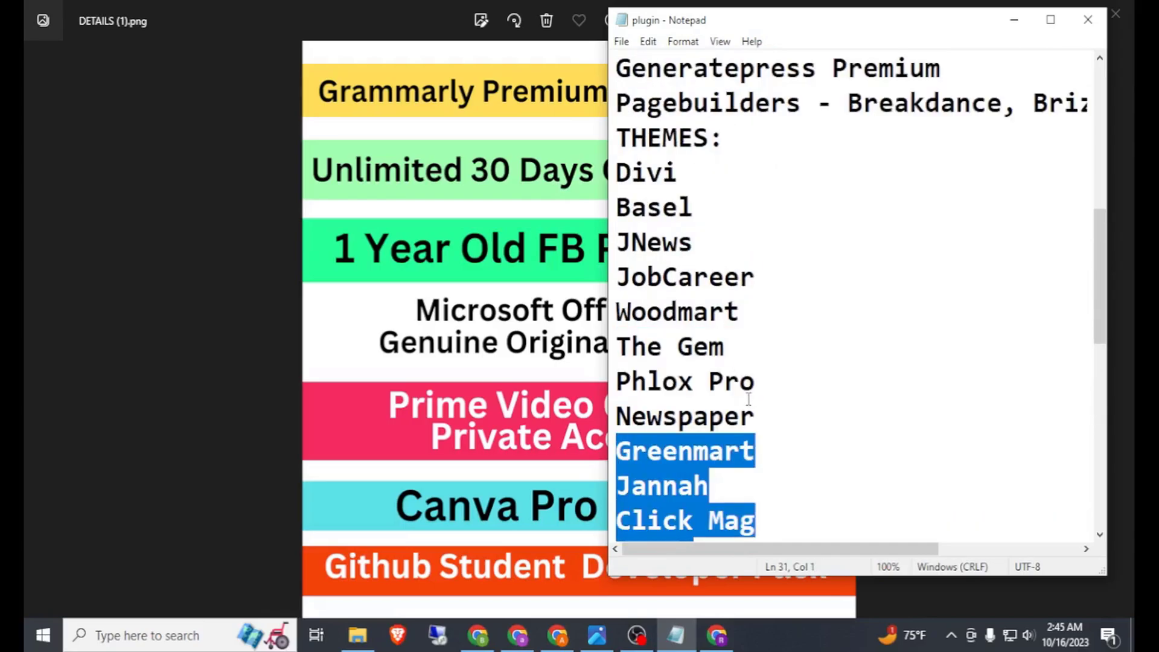
scroll(743, 357, down, 4)
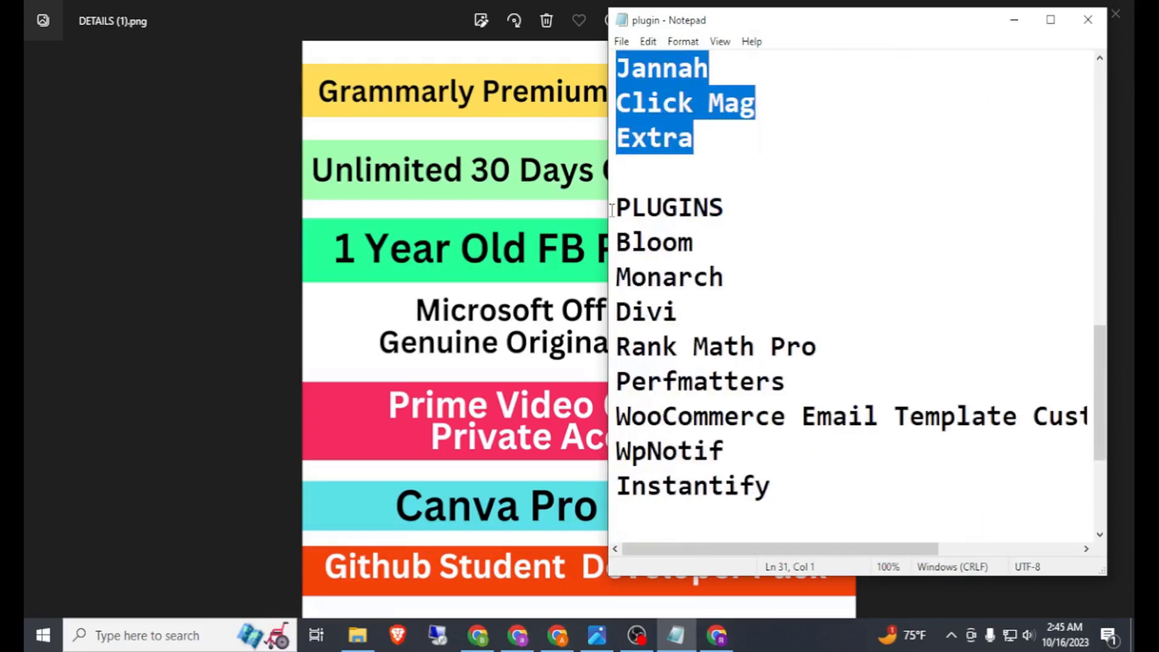
drag(615, 207, 777, 489)
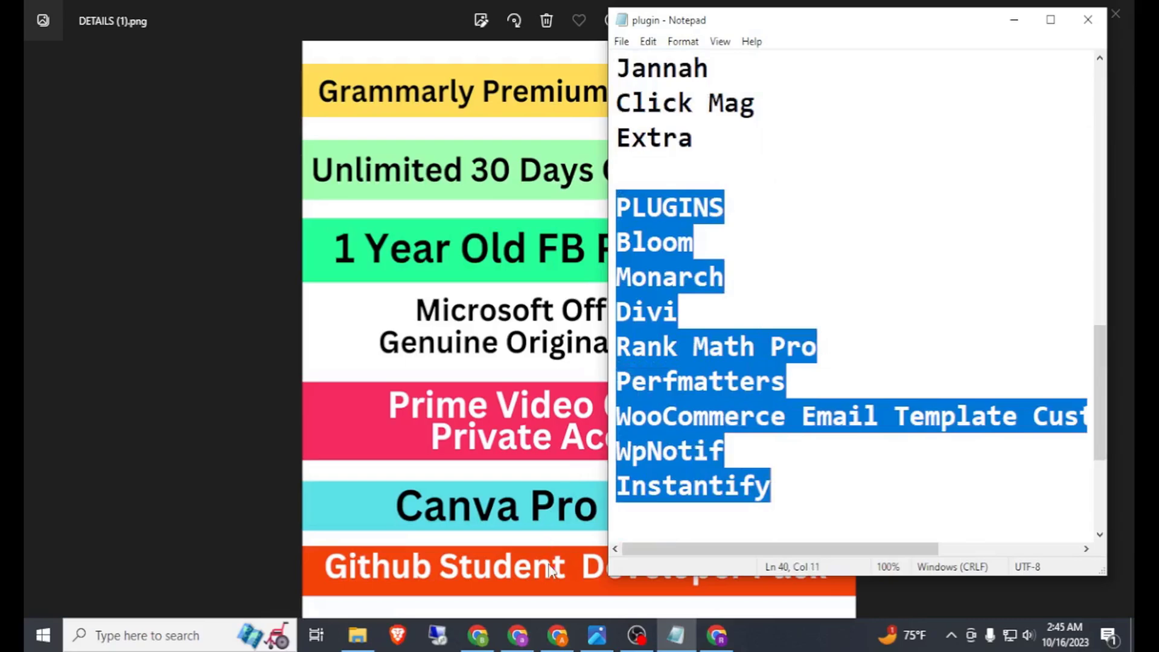
click(557, 636)
click(517, 635)
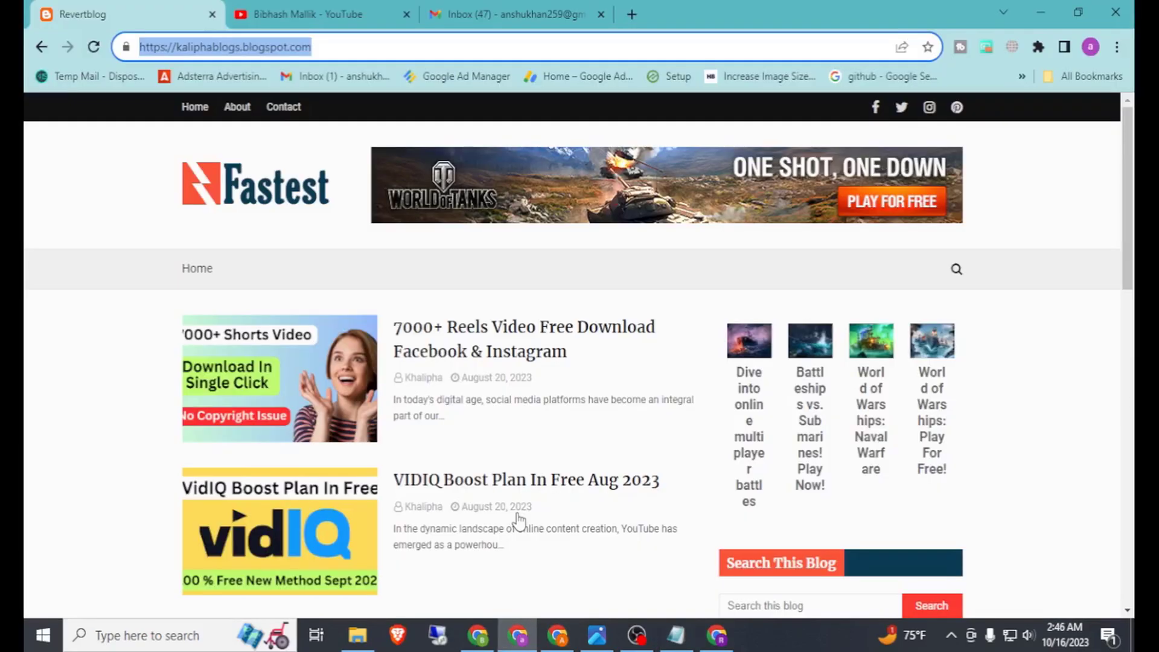
click(338, 11)
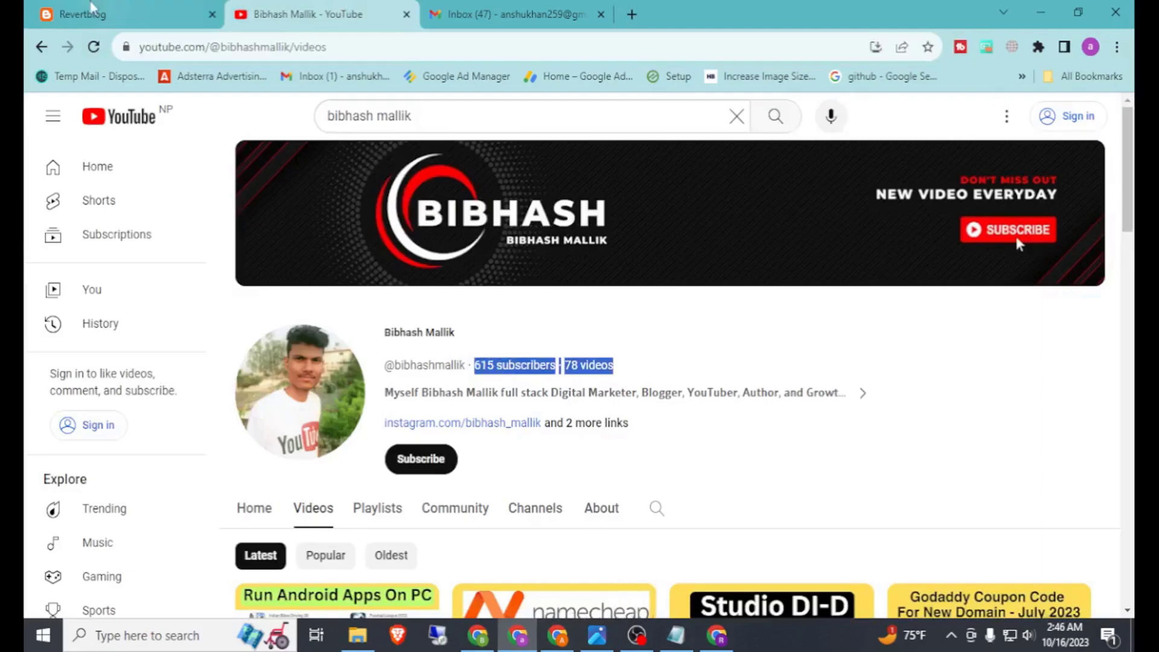
click(123, 10)
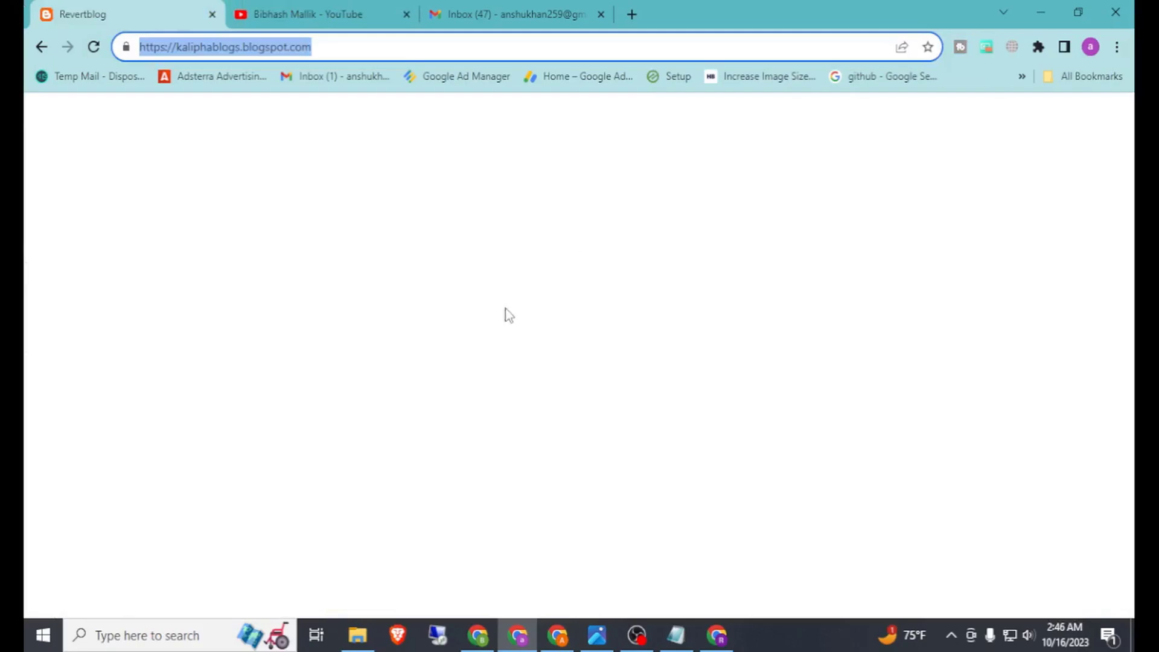